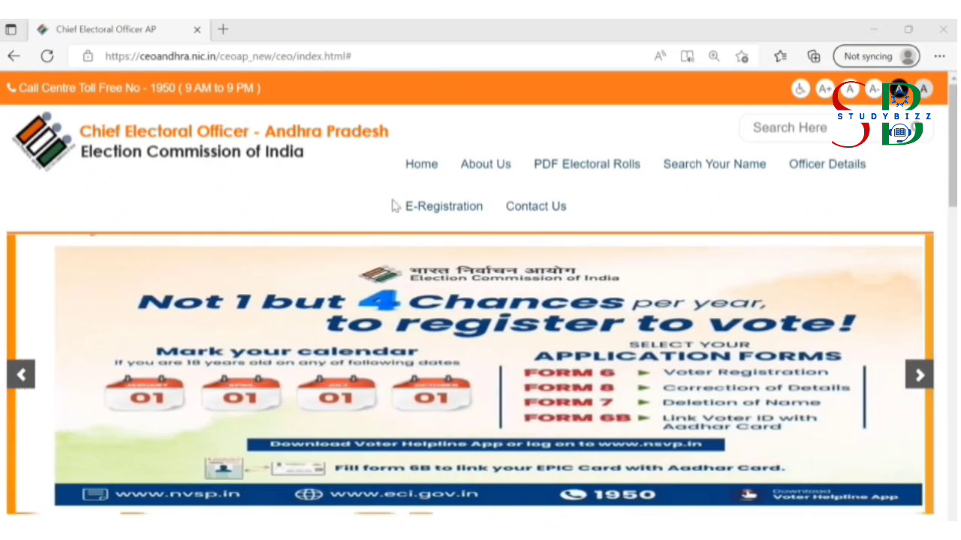
Step: Open the blank Graduates (Form18) claim form from E-Registration > Council Constituency
mouse_move(413, 206)
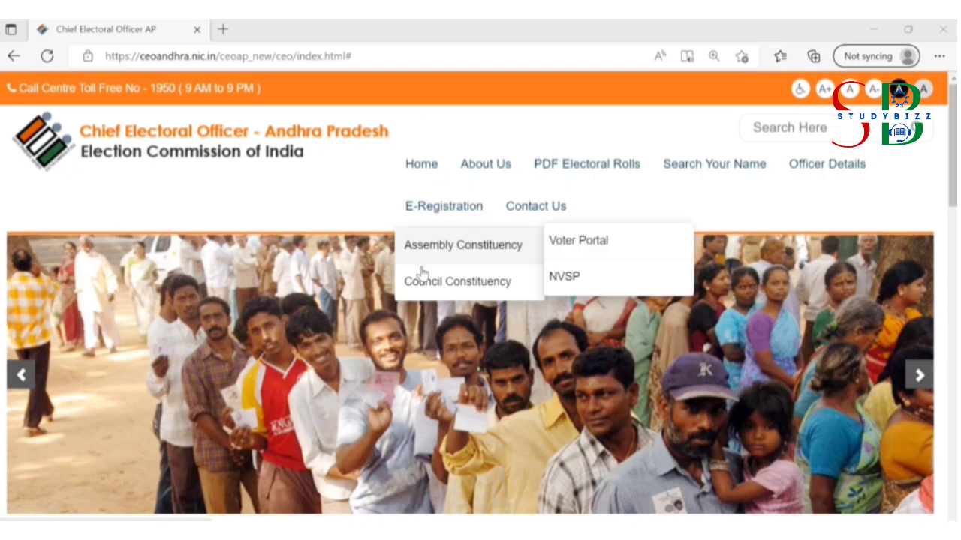
mouse_move(431, 289)
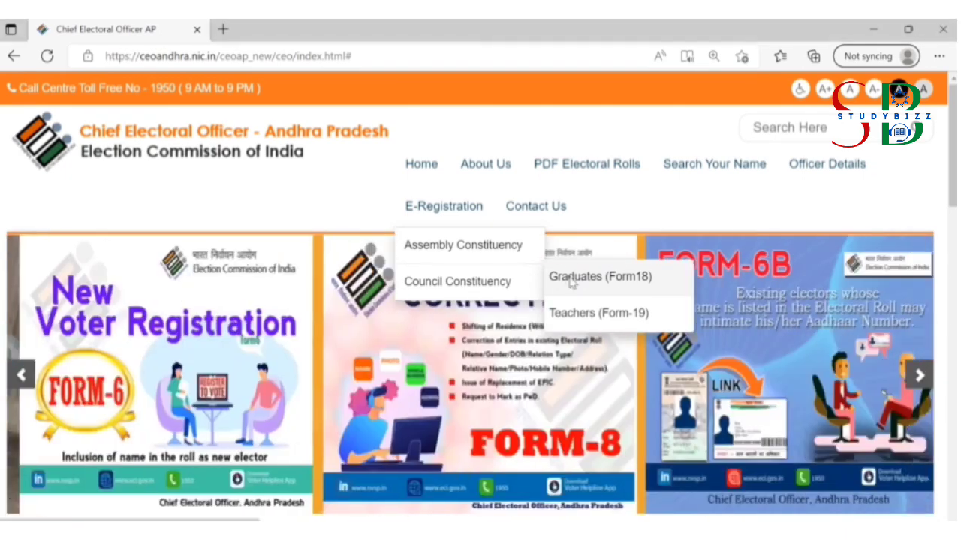
left_click(569, 279)
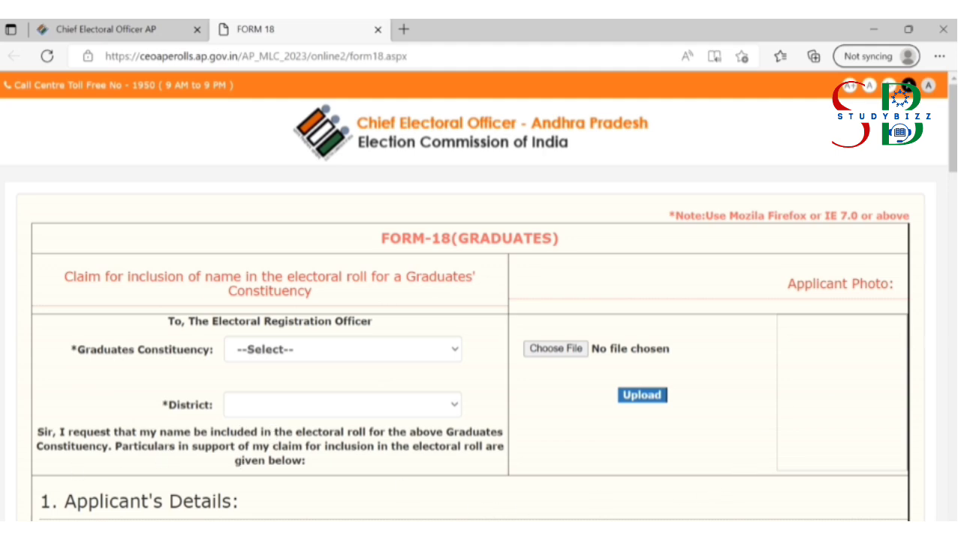
Step: Choose Prakasam,Nellore,Chittoor as Graduates Constituency and Bapatla as District
scroll(481, 300, "down", 10)
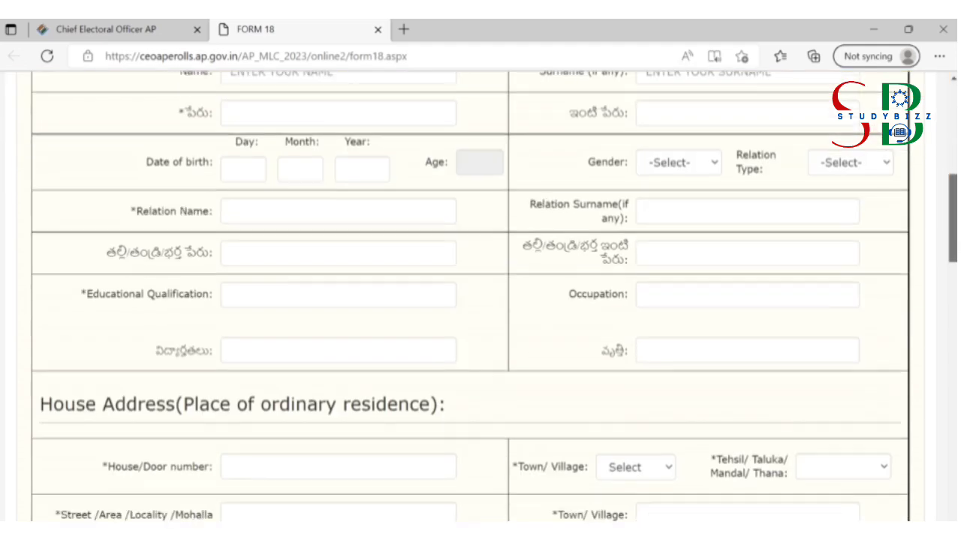
scroll(946, 199, "up", 4)
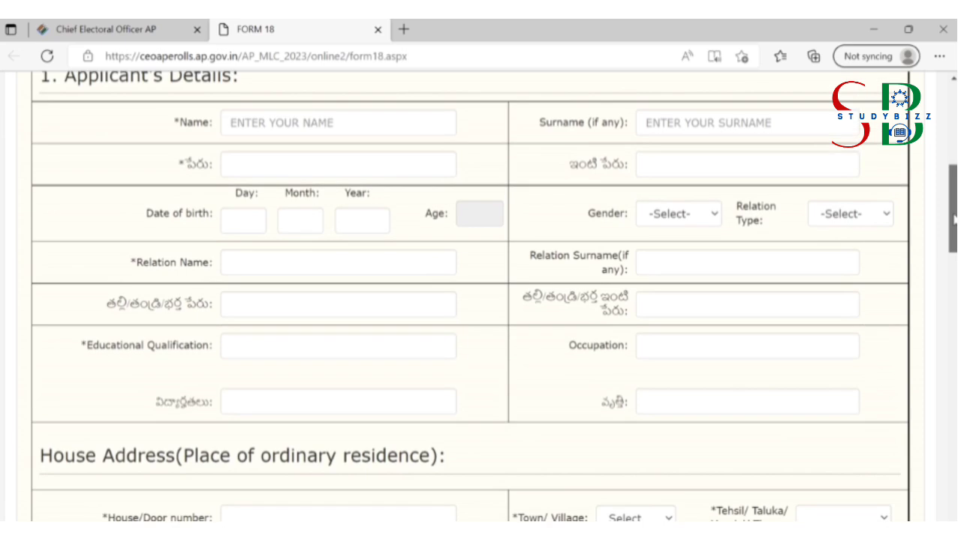
left_click_drag(947, 199, 926, 126)
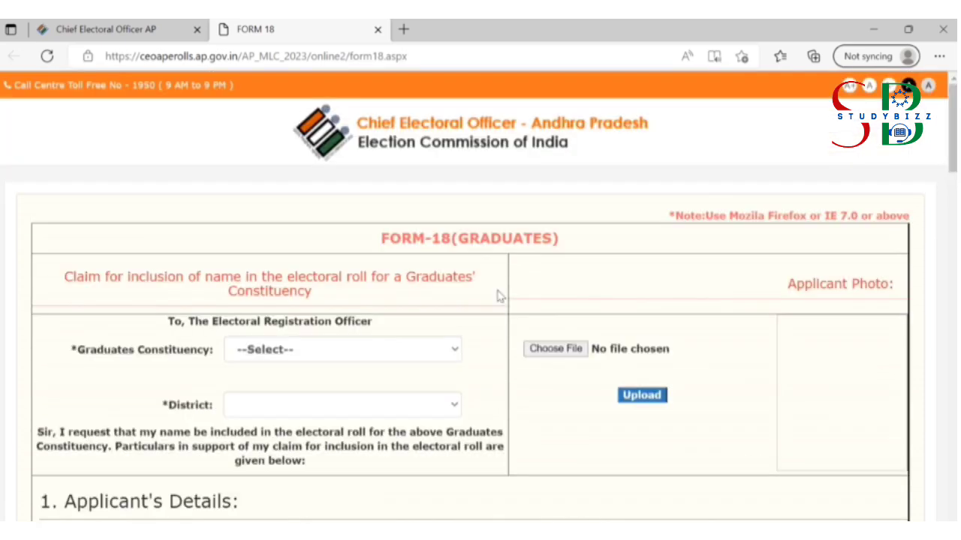
left_click(274, 361)
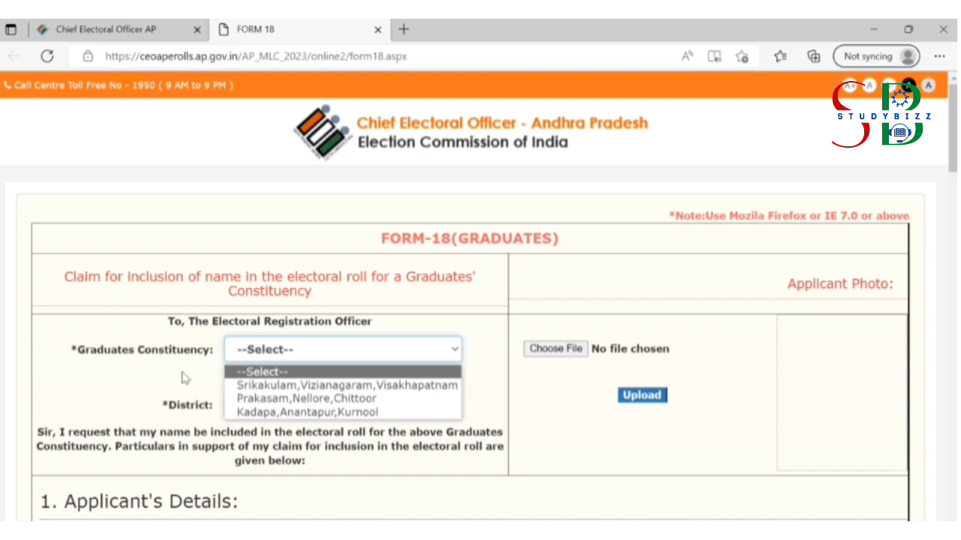
left_click(277, 399)
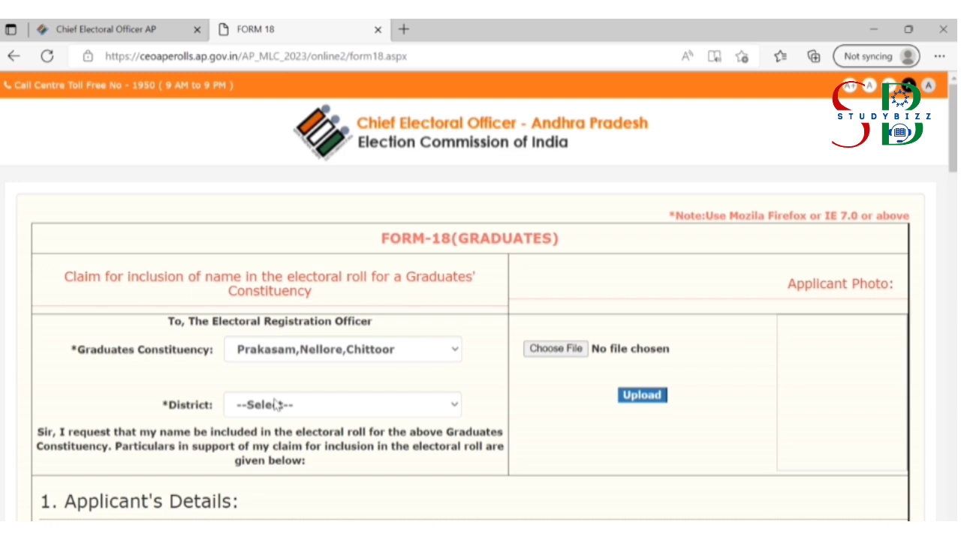
left_click(272, 409)
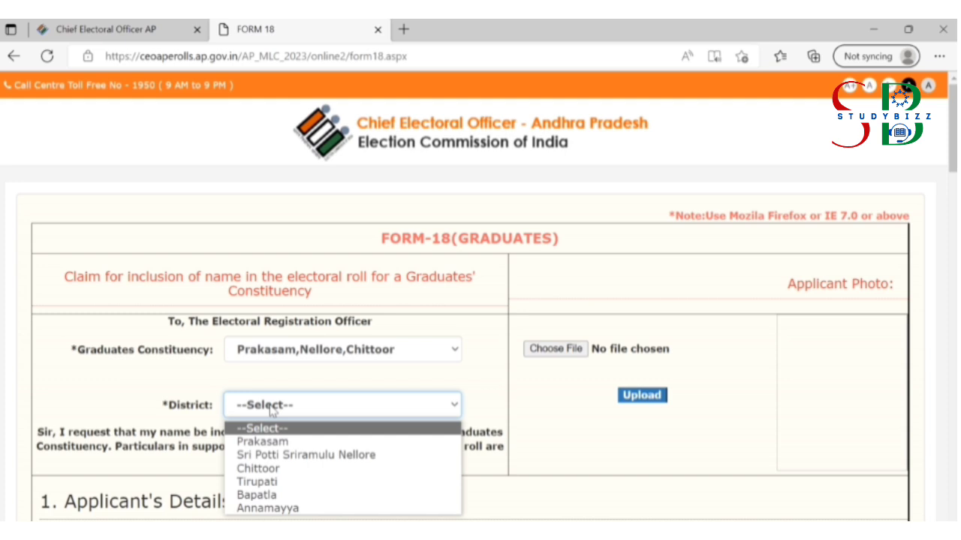
left_click(257, 496)
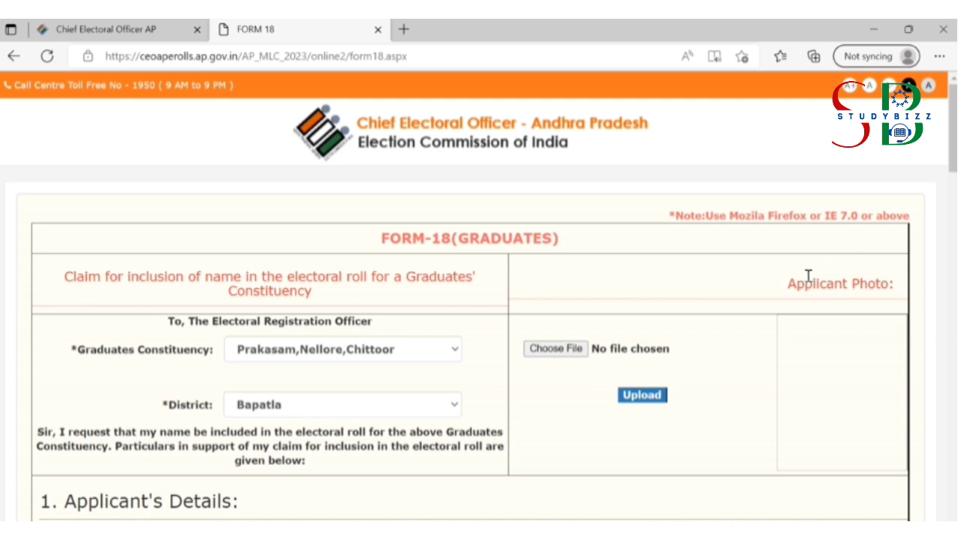
left_click_drag(788, 284, 895, 288)
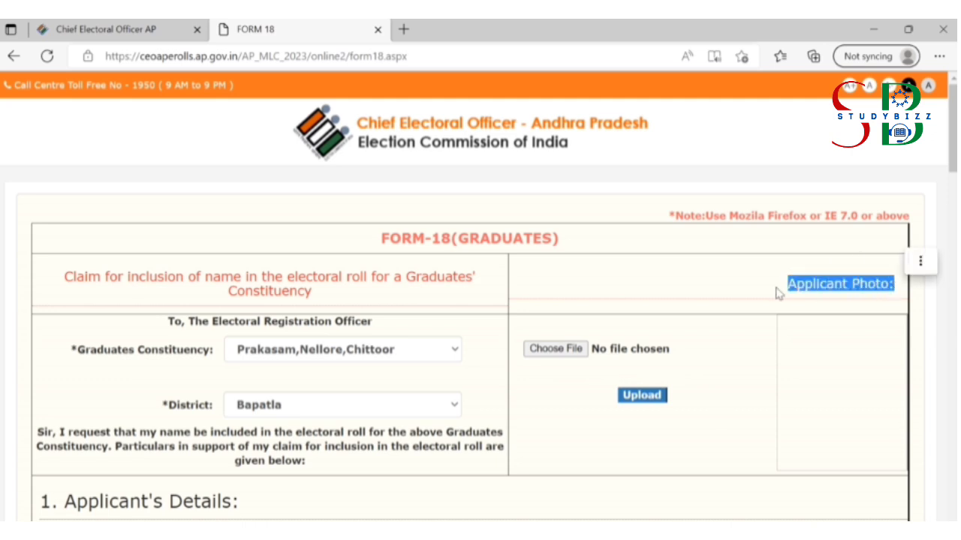
left_click(742, 300)
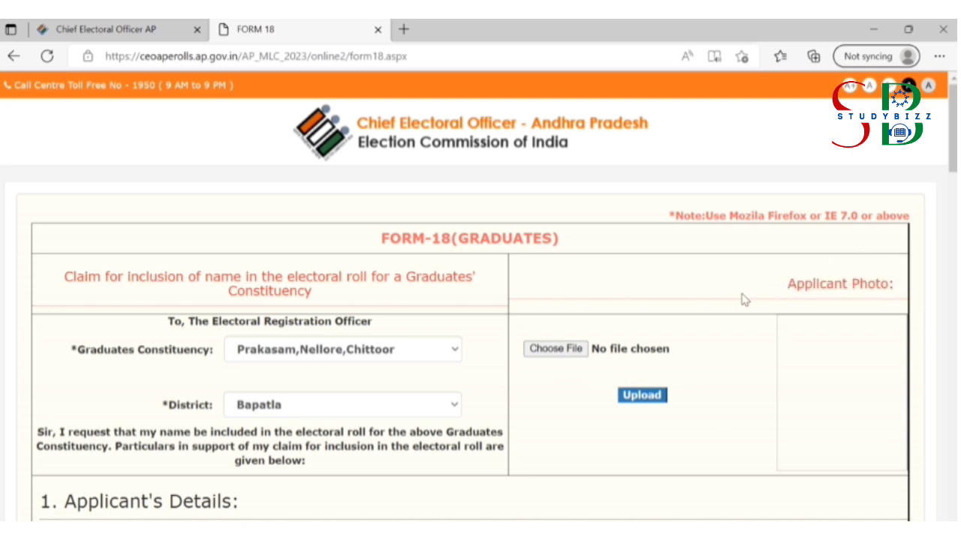
left_click(557, 350)
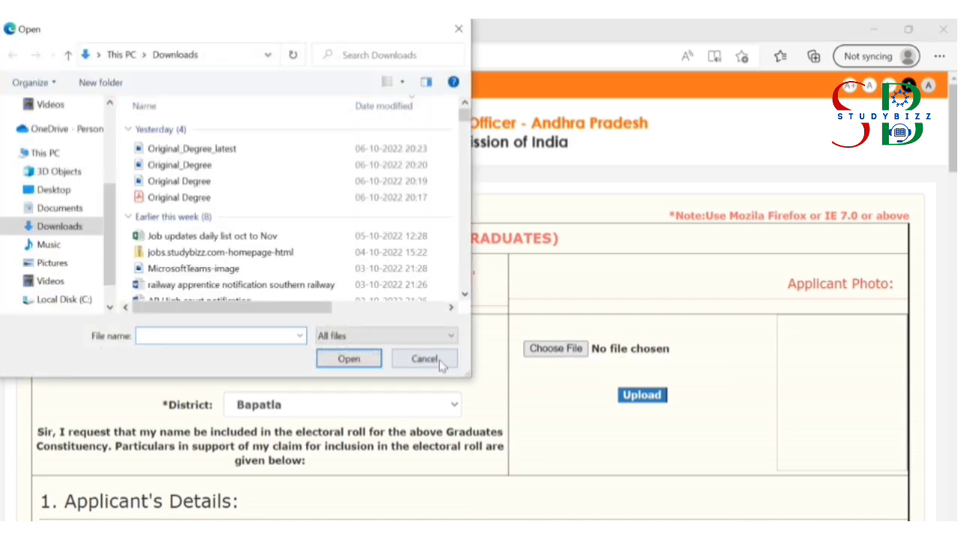
left_click(440, 362)
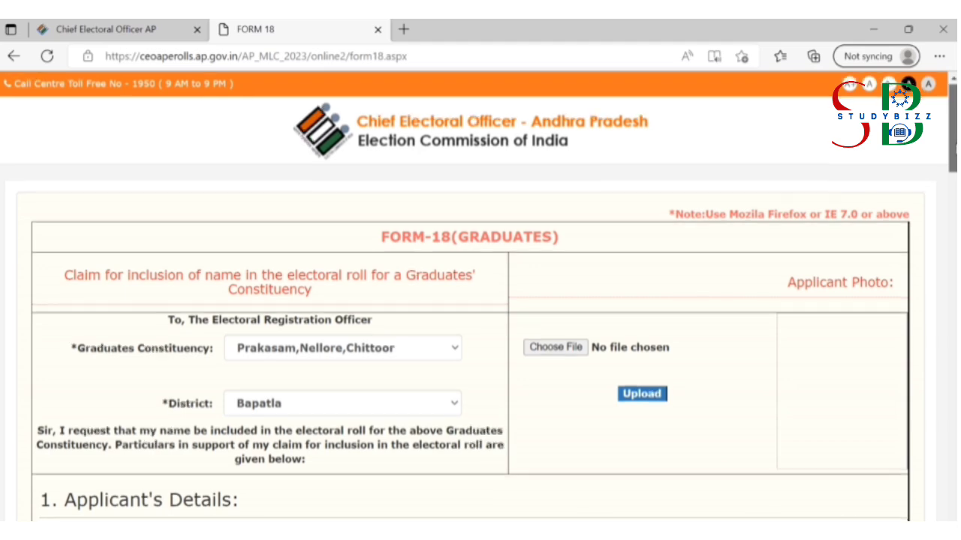
scroll(480, 300, "down", 3)
scroll(480, 300, "down", 2)
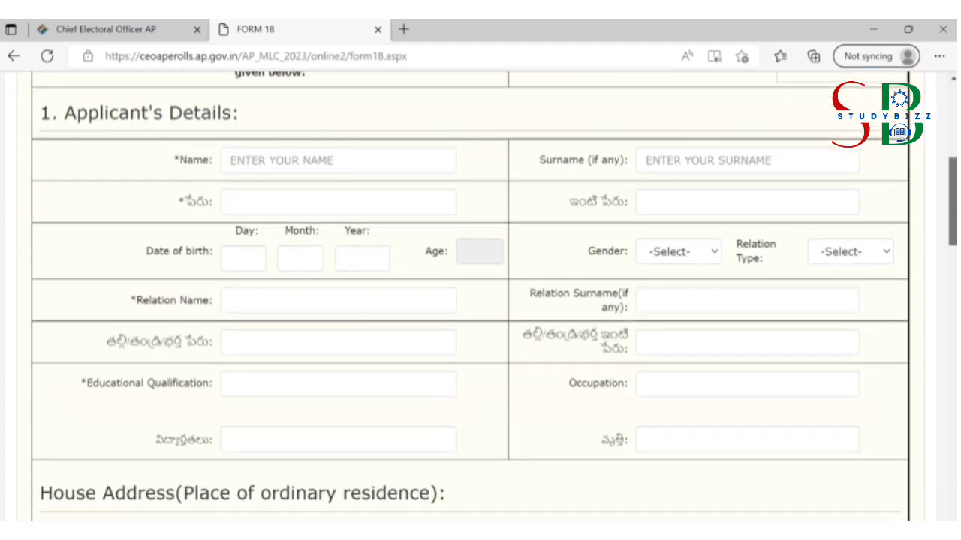
Step: Enter the applicant's first name and surname in the English and Telugu fields
left_click(294, 159)
left_click(687, 160)
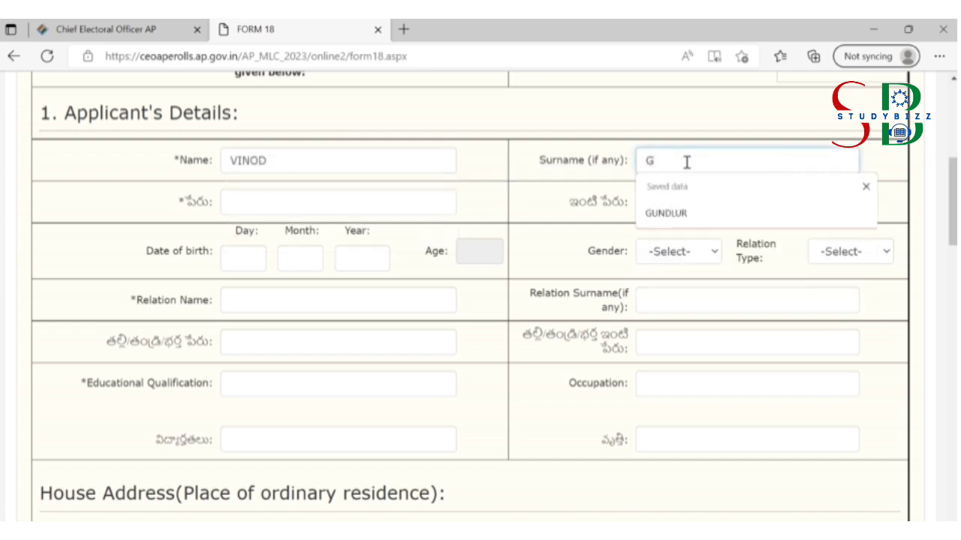
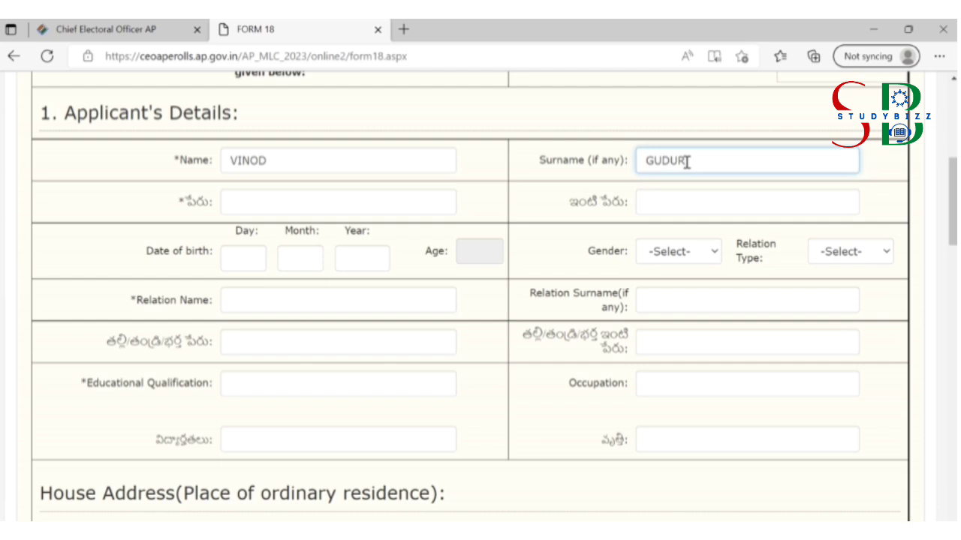
left_click(314, 156)
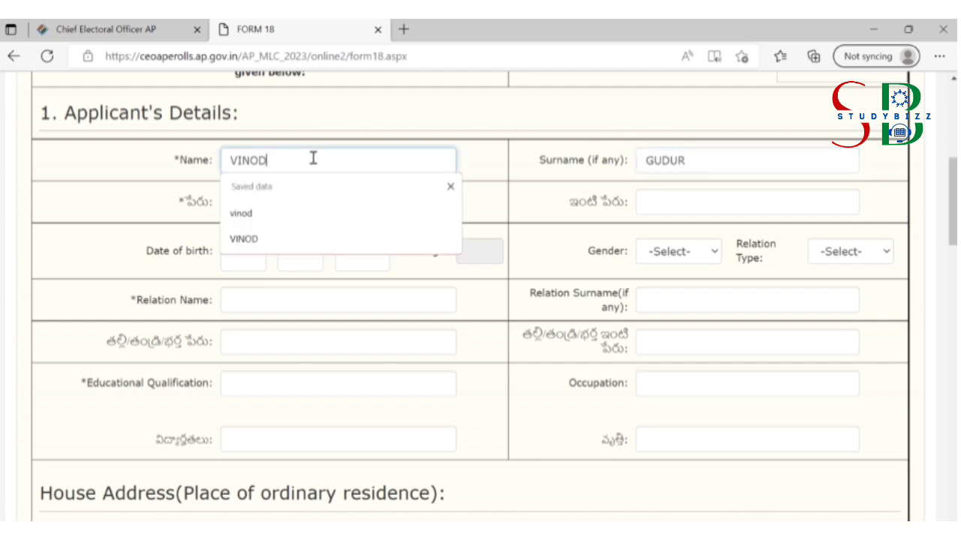
left_click(704, 162)
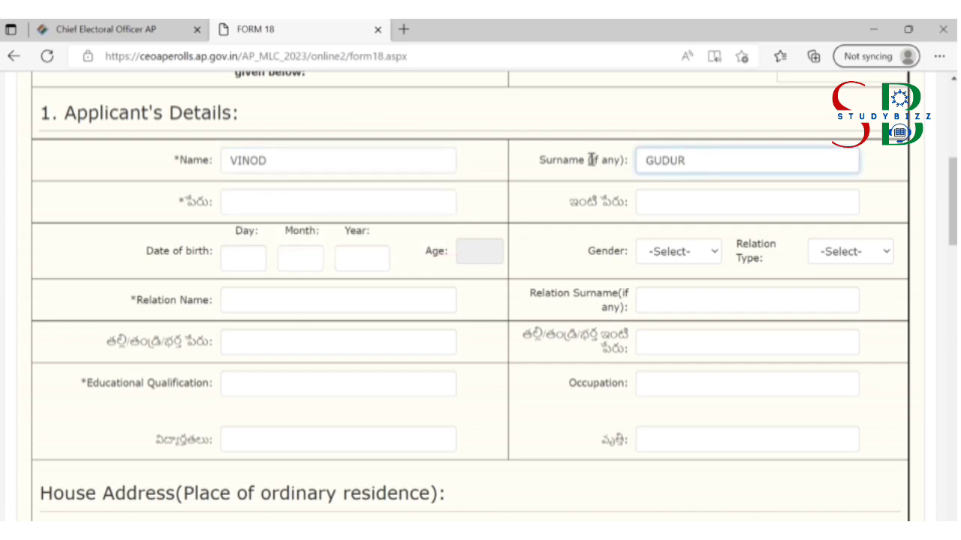
left_click(317, 209)
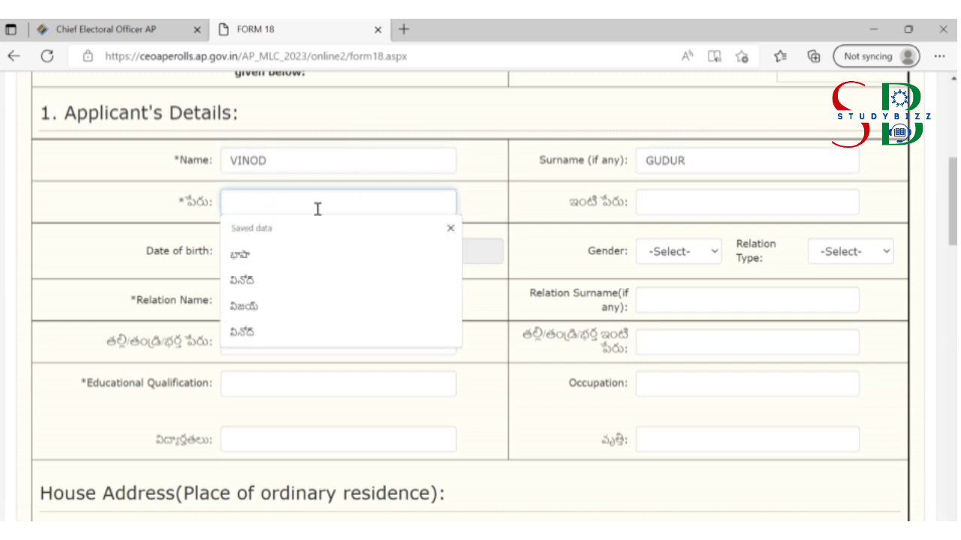
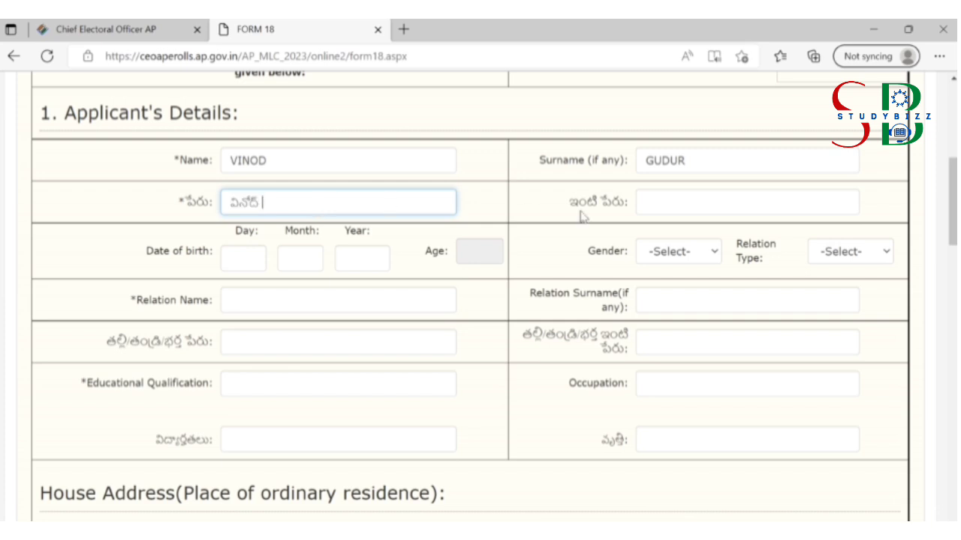
left_click(665, 203)
left_click(665, 203)
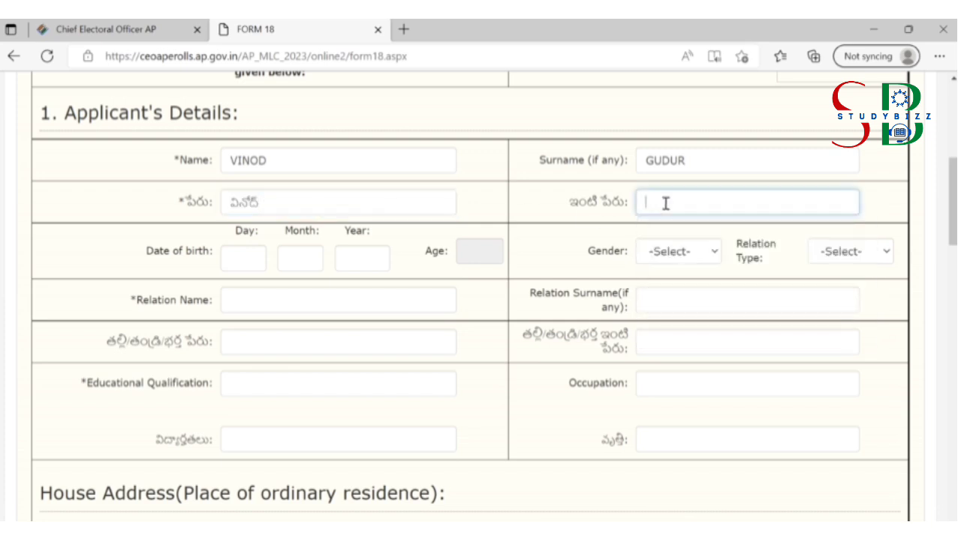
left_click(237, 261)
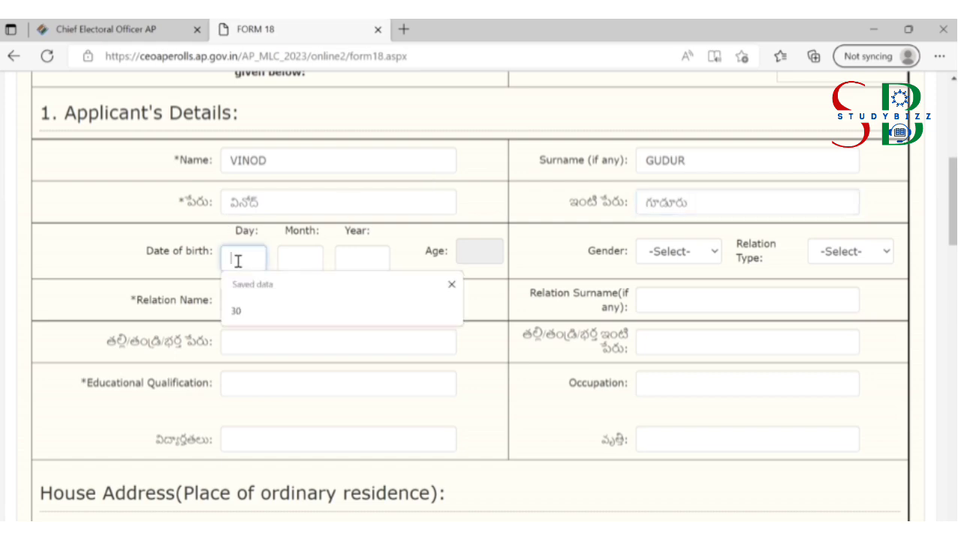
left_click(247, 320)
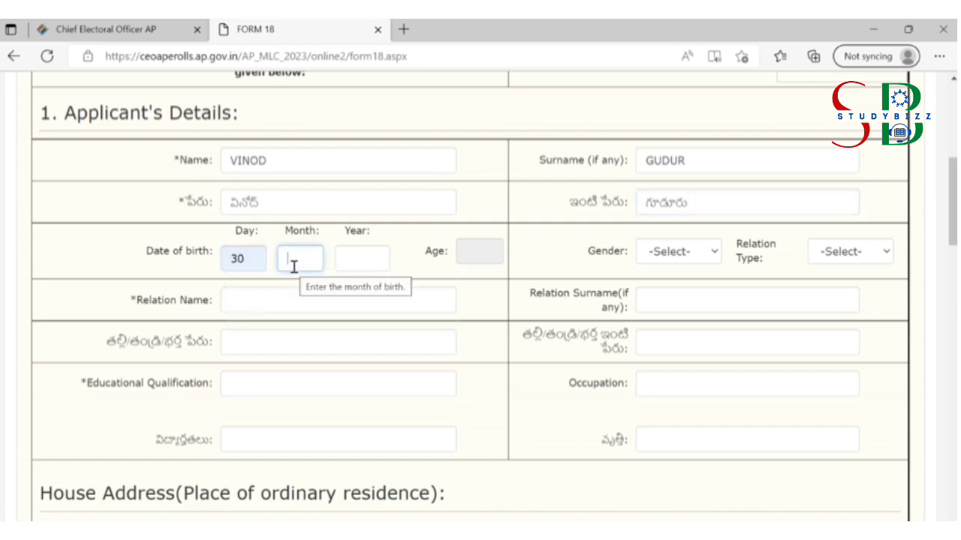
type("12")
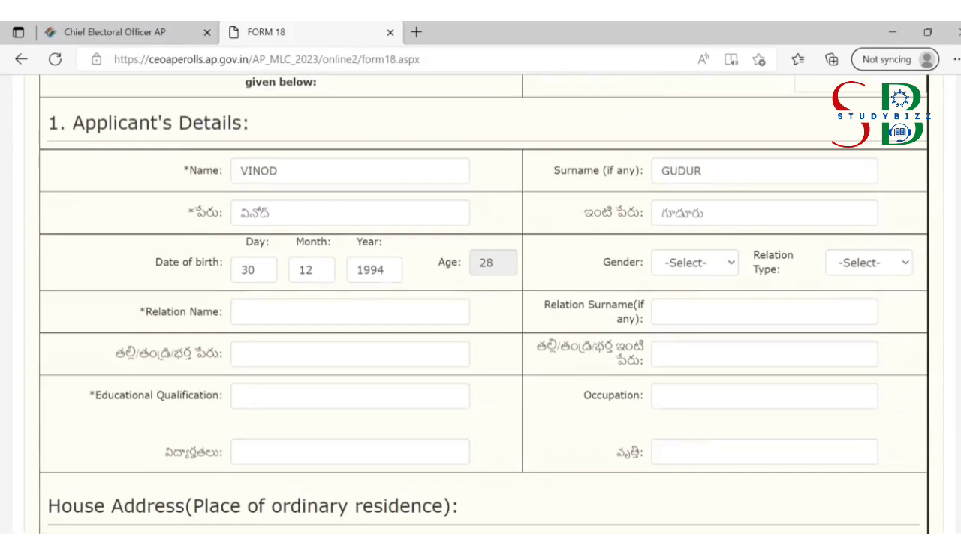
scroll(543, 225, "down", 2)
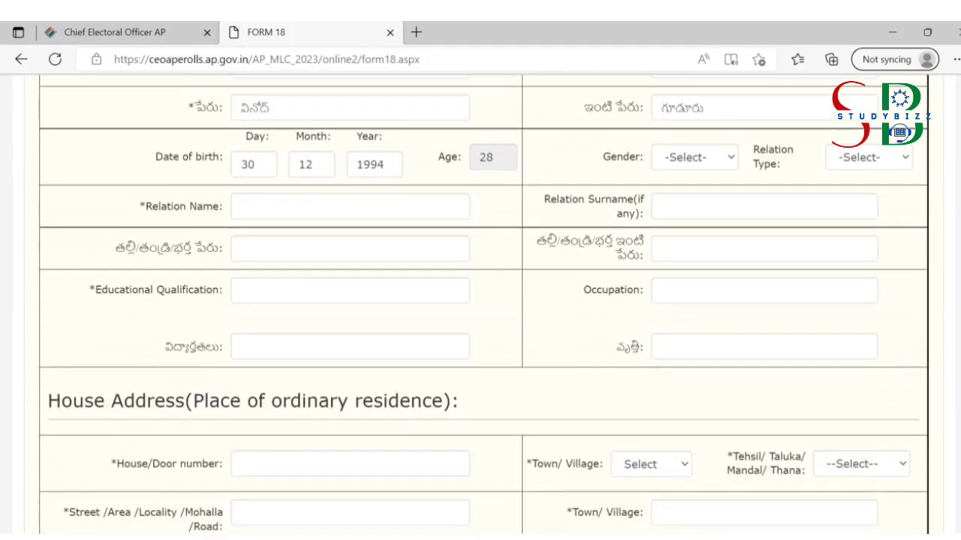
scroll(543, 225, "up", 2)
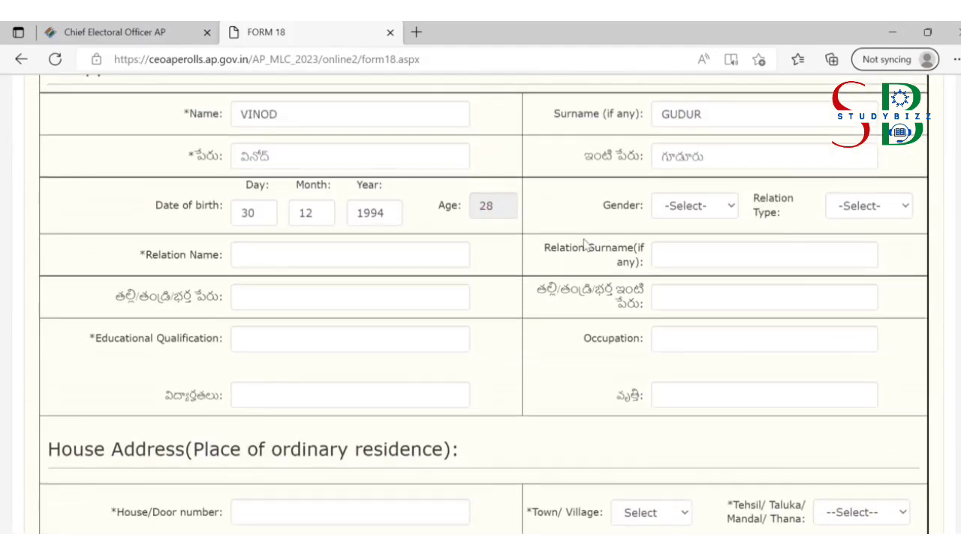
Step: Set gender to Male and relation type to Father
left_click(681, 212)
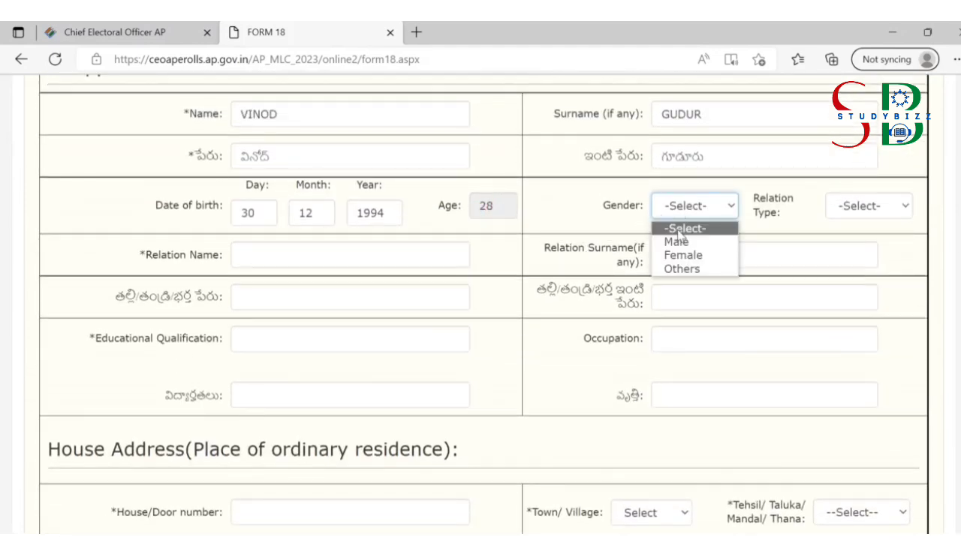
left_click(679, 242)
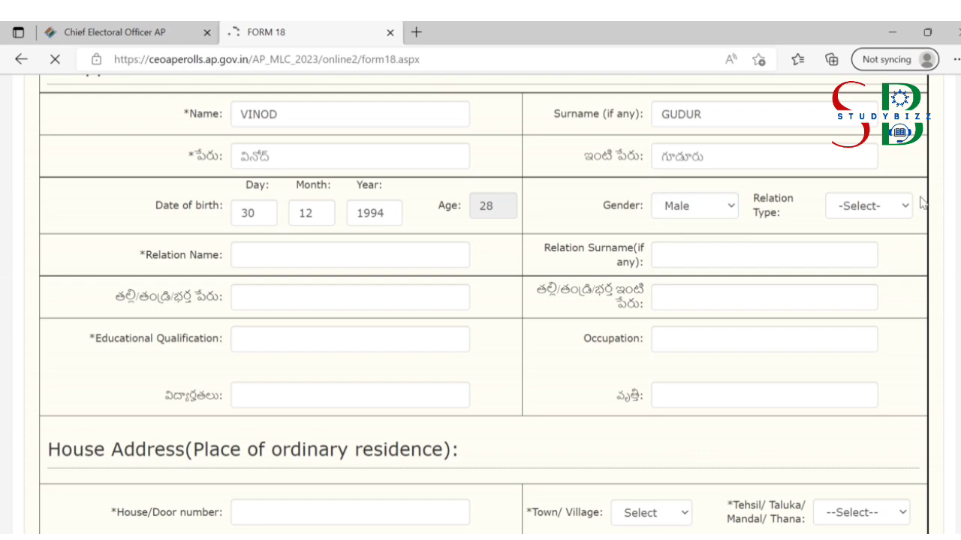
left_click(894, 205)
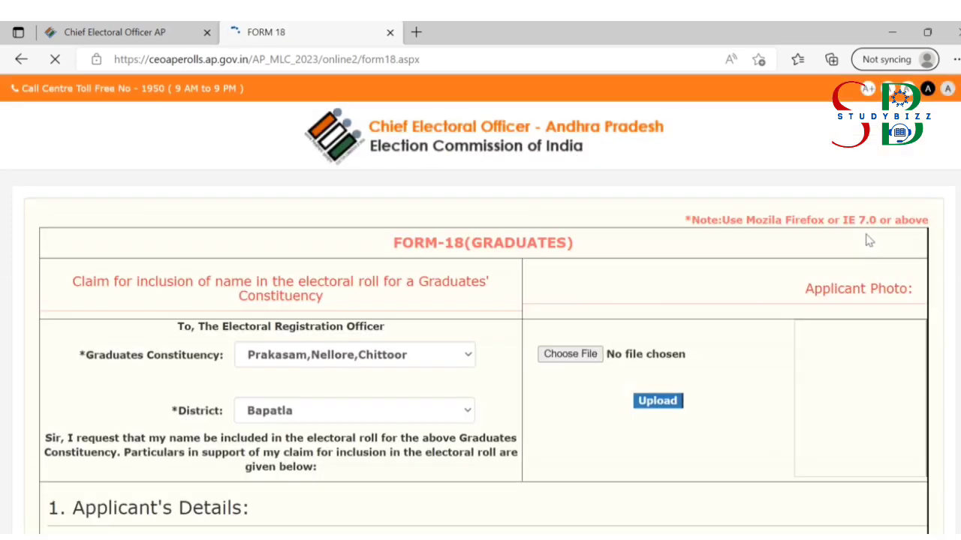
scroll(886, 199, "down", 8)
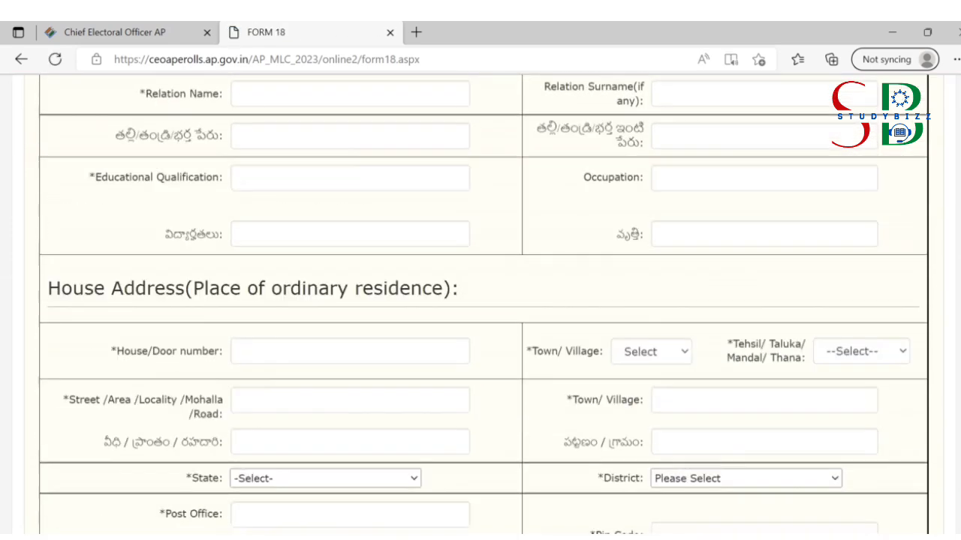
scroll(885, 199, "up", 2)
left_click(885, 196)
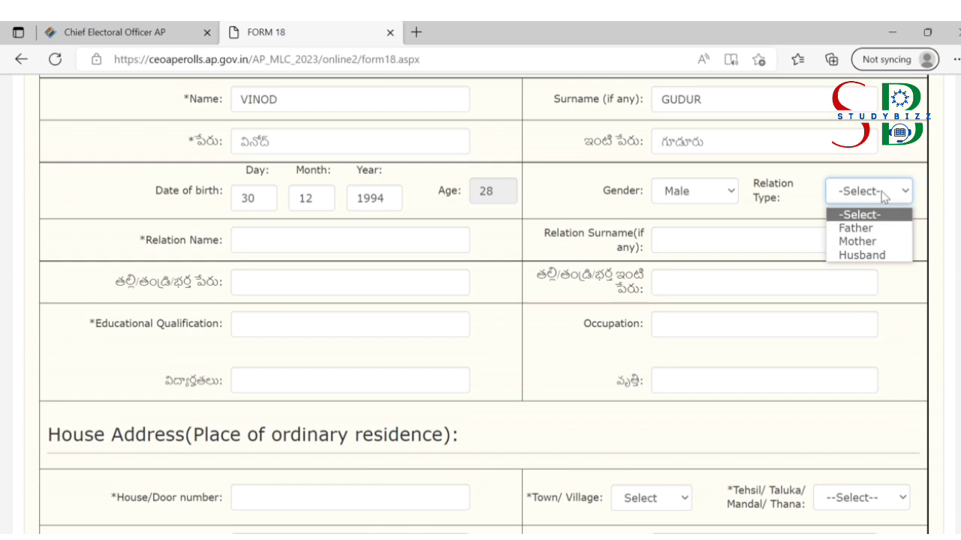
left_click(868, 229)
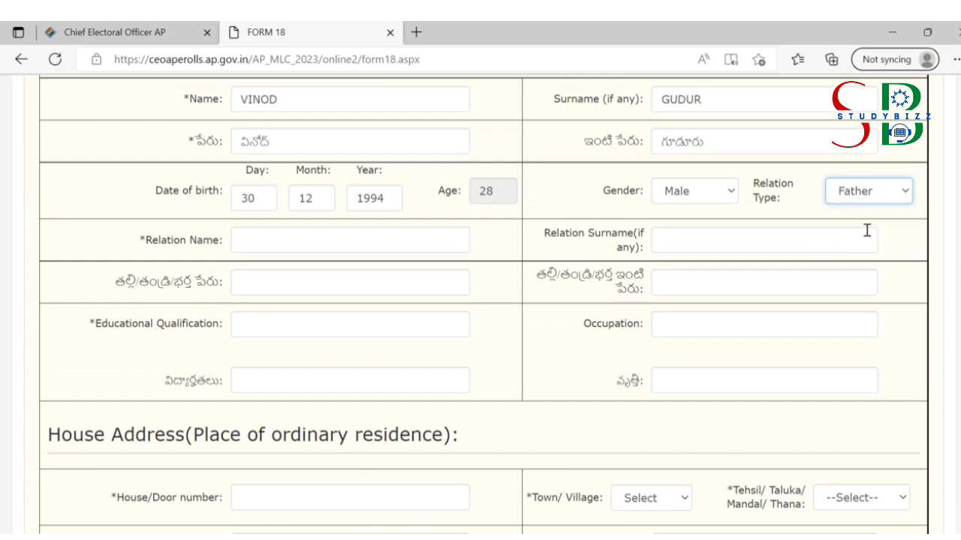
Step: Fill in the father's name and surname in both English and Telugu fields
left_click(316, 237)
left_click(279, 318)
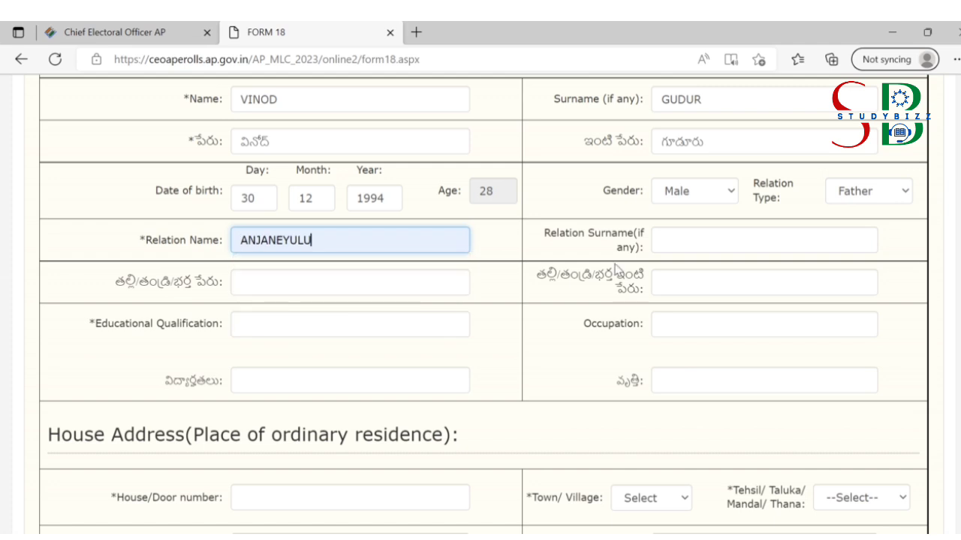
left_click(657, 246)
type("GUDUR")
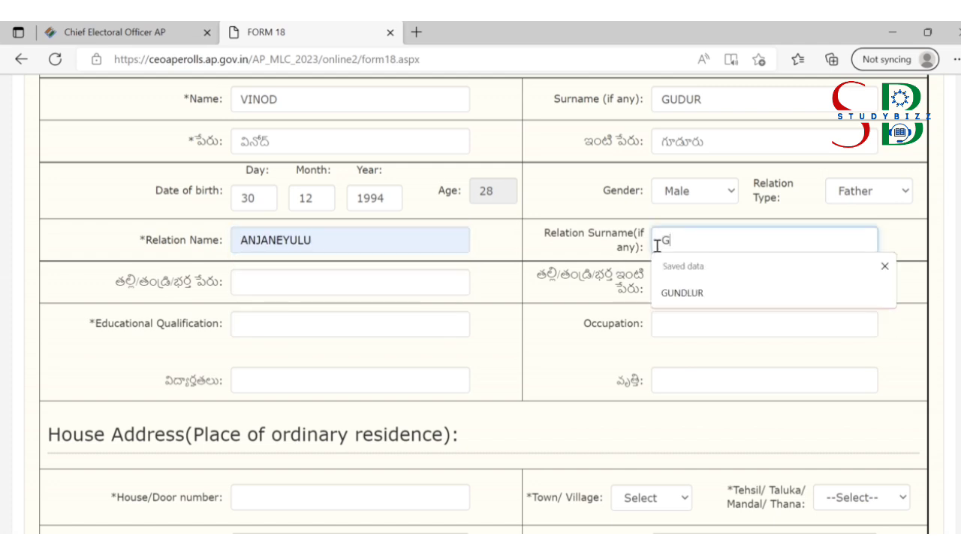
left_click(362, 278)
left_click(323, 354)
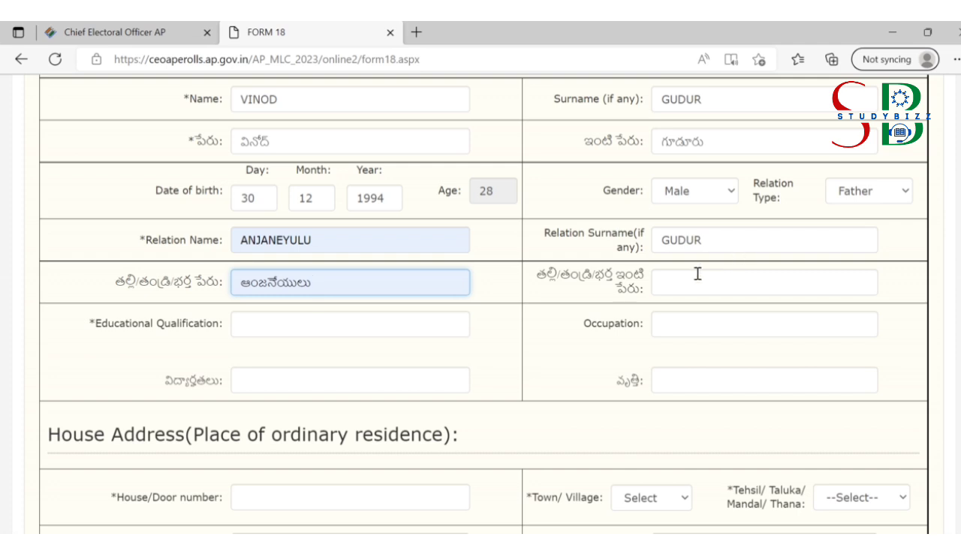
left_click(696, 273)
type("GUDUR")
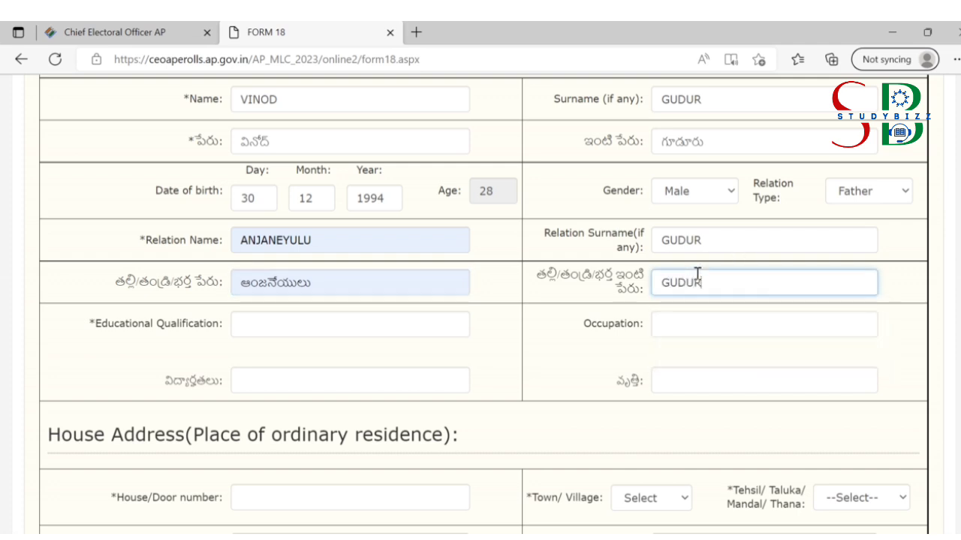
Step: Set educational qualification to BTECH and occupation to PRIVATE JOB
left_click(556, 318)
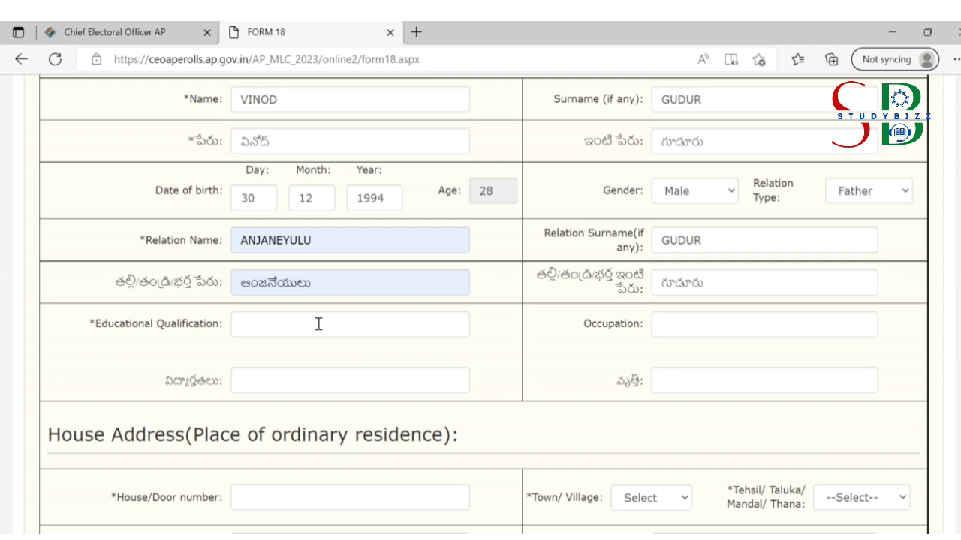
left_click(319, 323)
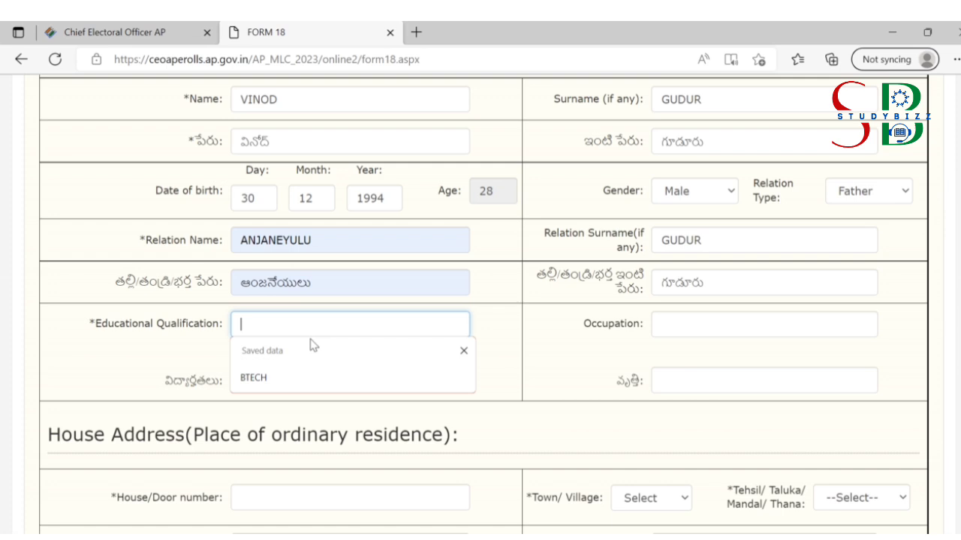
left_click(294, 377)
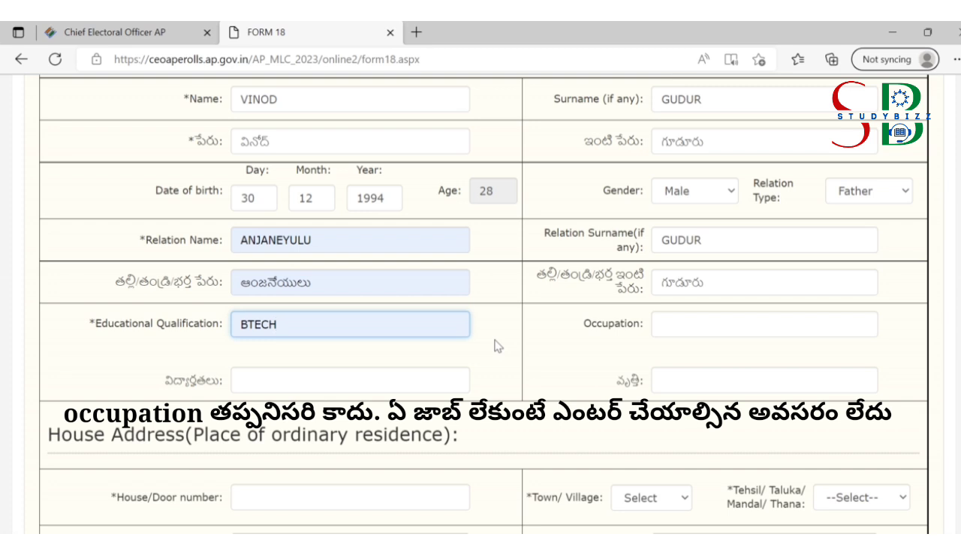
left_click(671, 327)
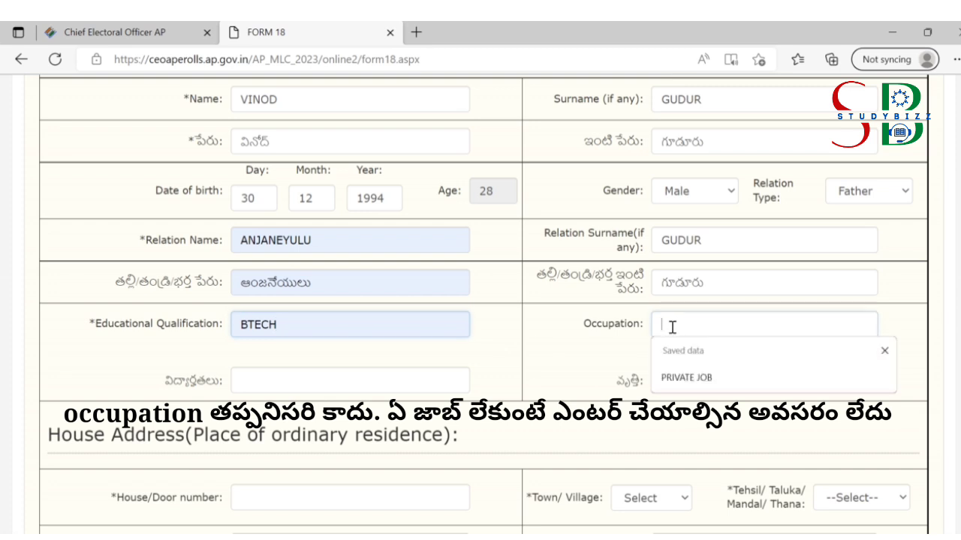
left_click(679, 378)
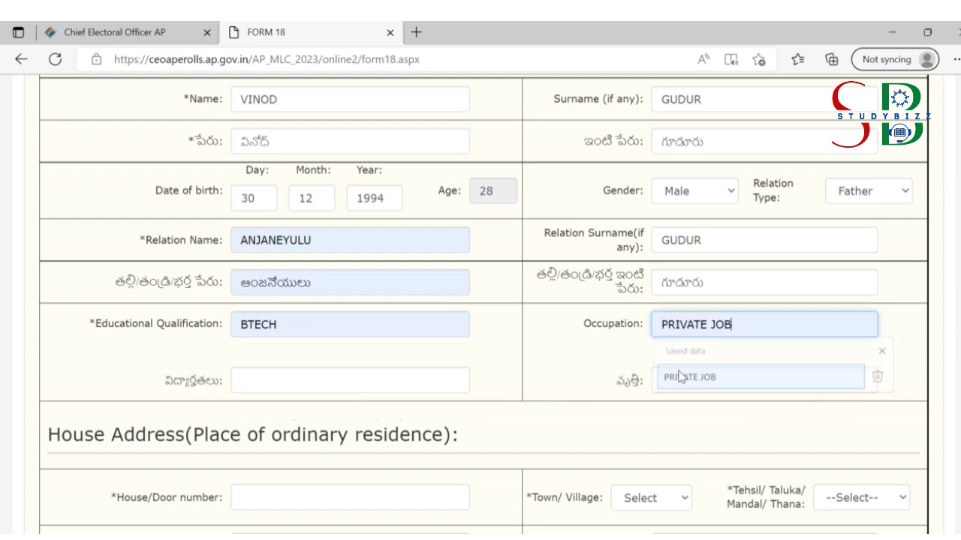
key("BackSpace")
key("BackSpace")
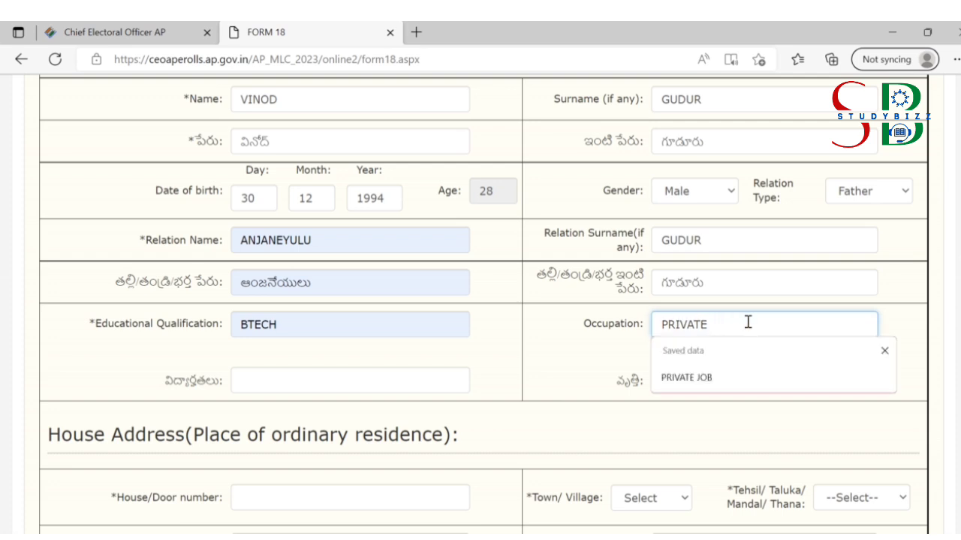
type("JOB")
Step: Enter the qualification and occupation (UDYOGAM) in the Telugu fields
left_click(352, 382)
type("BI")
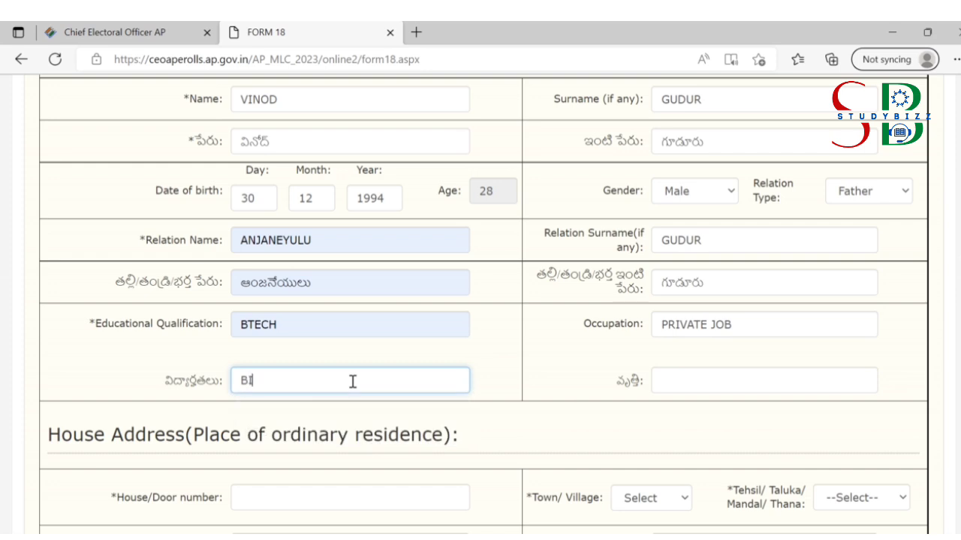
left_click(699, 380)
type("UDY")
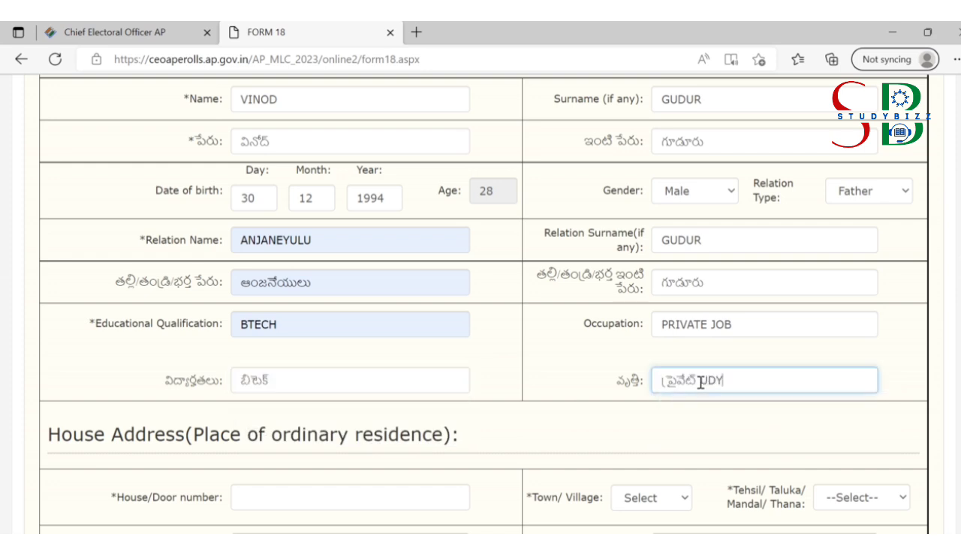
type("OGAM")
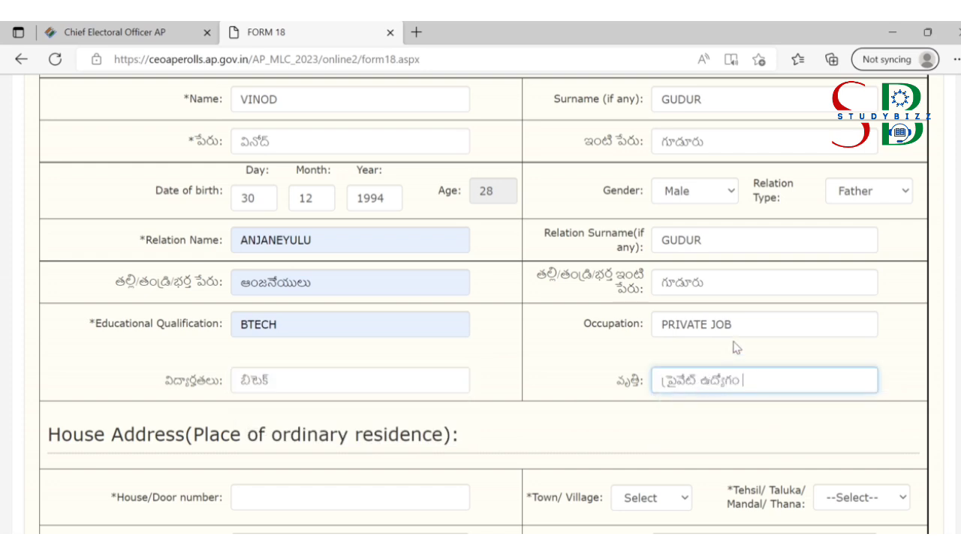
Step: Mark the house address as a Town in mandal 15-Addanki
scroll(429, 203, "down", 4)
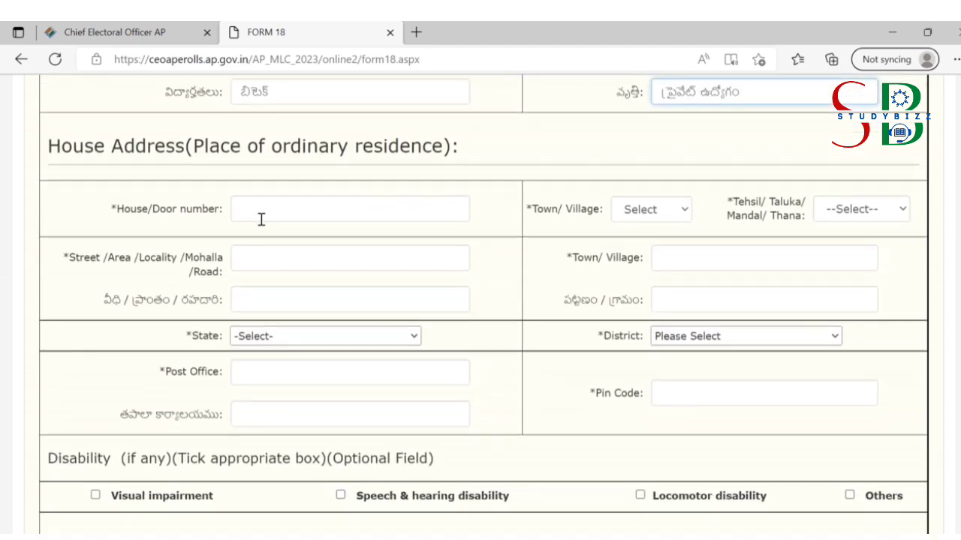
left_click(663, 217)
left_click(653, 246)
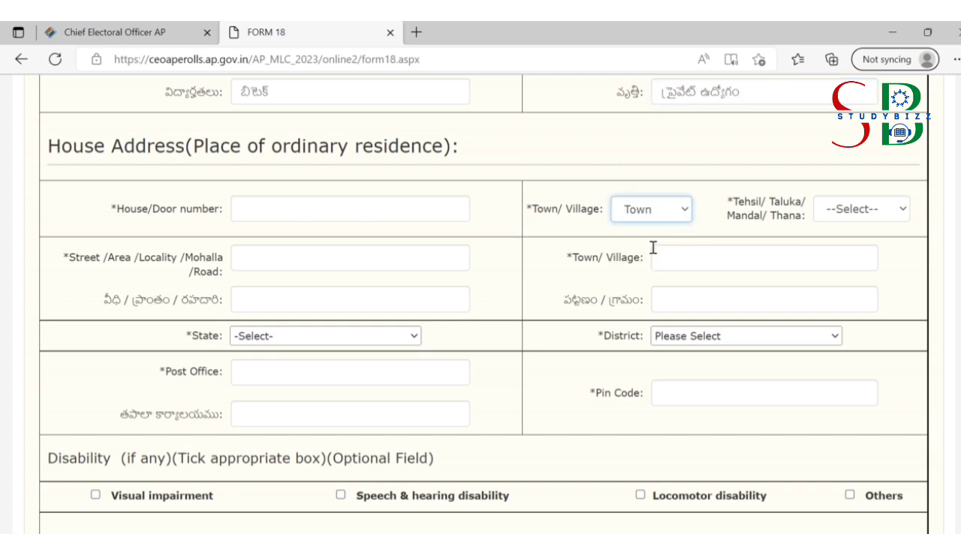
left_click(864, 211)
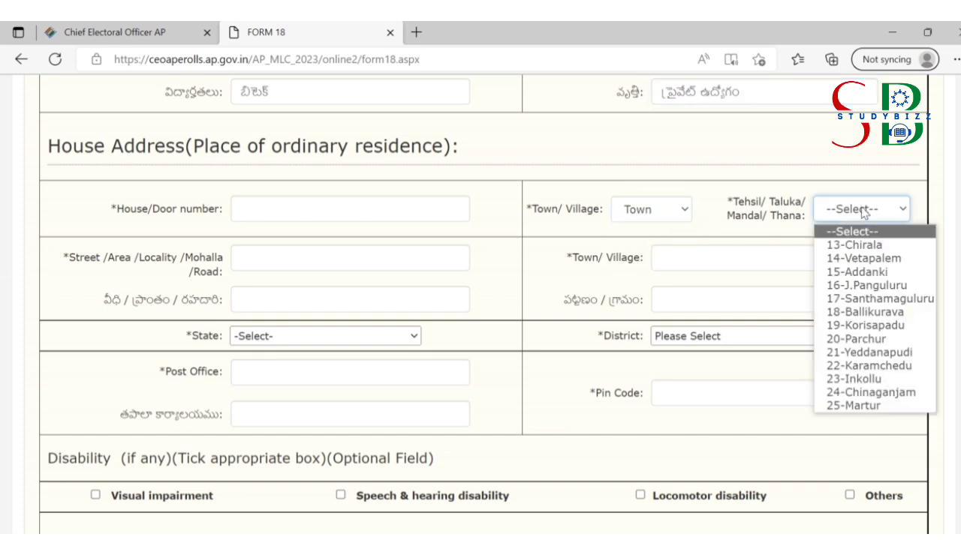
left_click(863, 272)
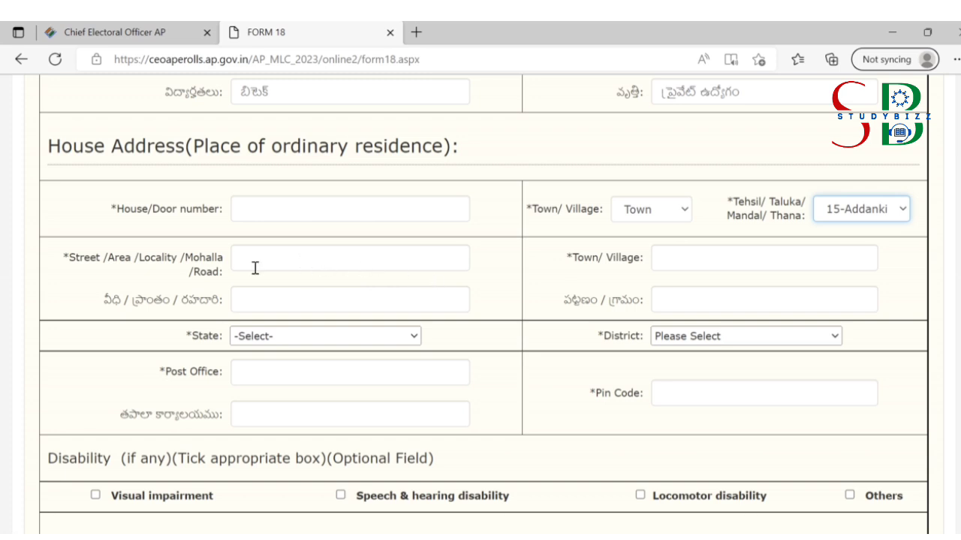
Step: Enter the town name ADDANKI in English and its Telugu version
left_click(674, 262)
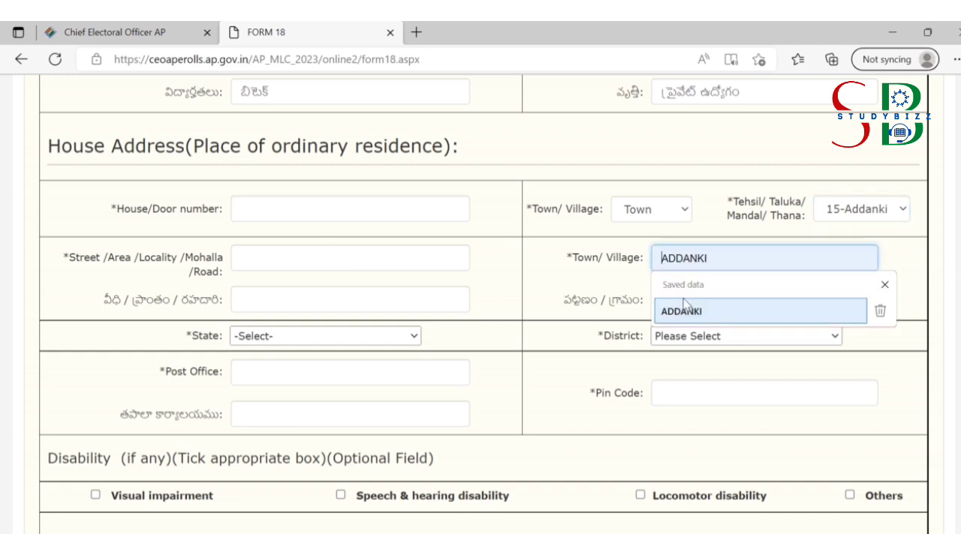
type("A")
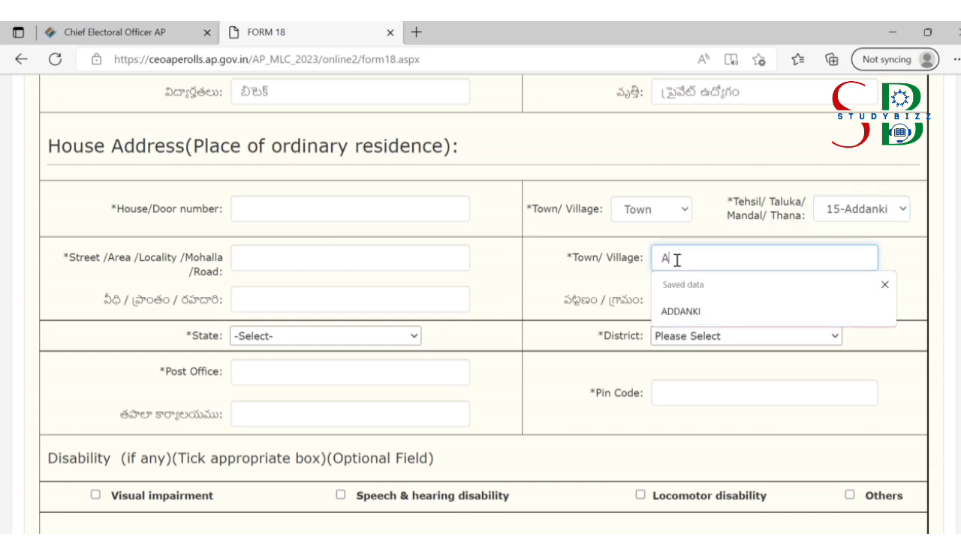
type("DDANKI")
left_click(591, 297)
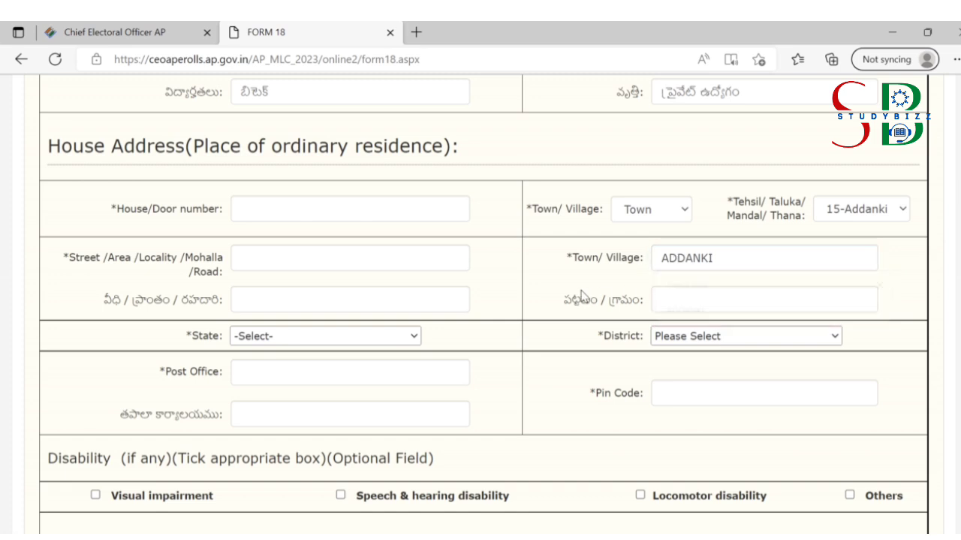
left_click(693, 309)
key("Down")
key("Return")
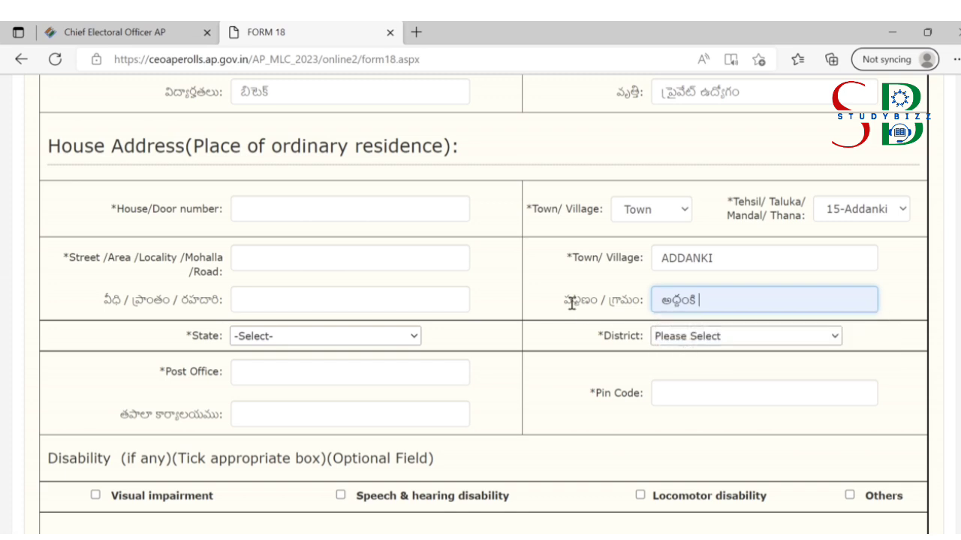
left_click(572, 303)
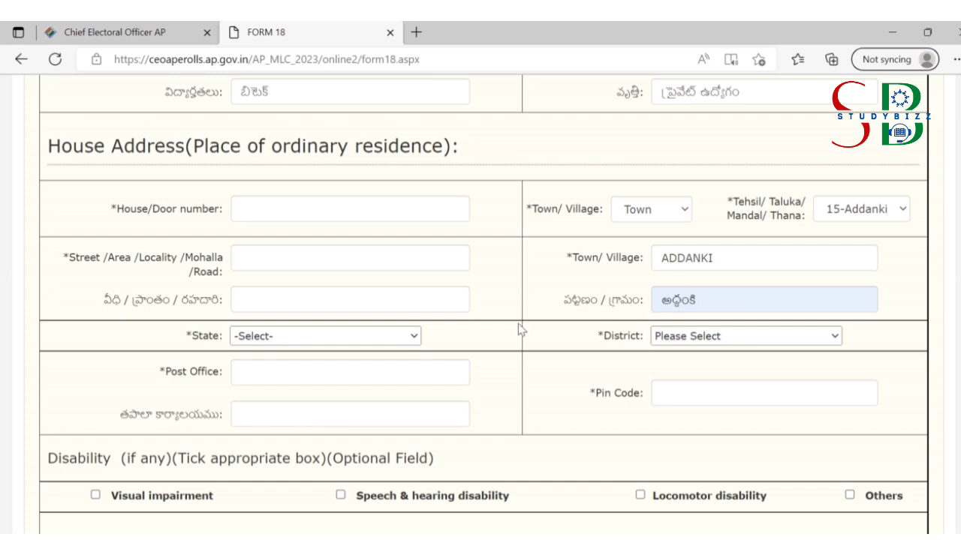
Step: Set the address state to Andhra Pradesh and district to 15-Bapatla
left_click(370, 339)
left_click(346, 368)
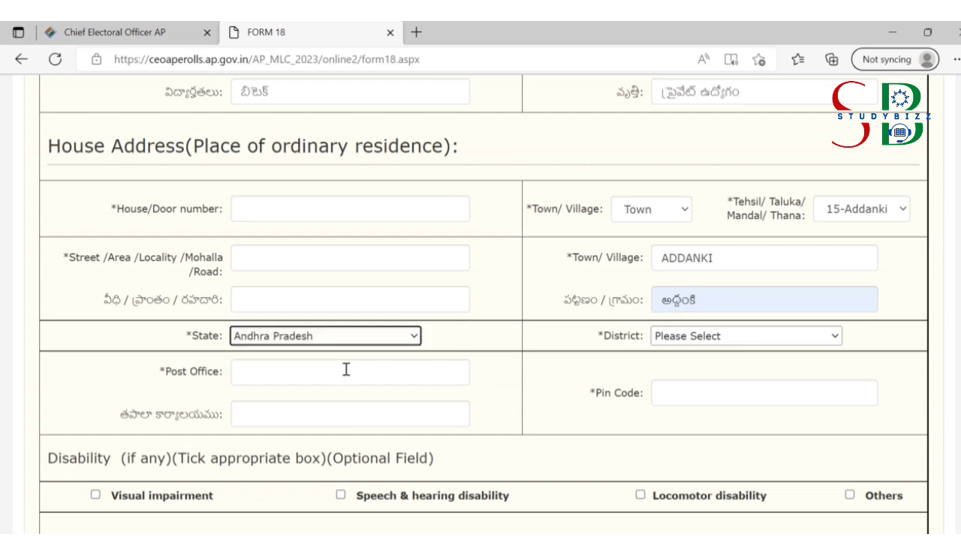
left_click(711, 338)
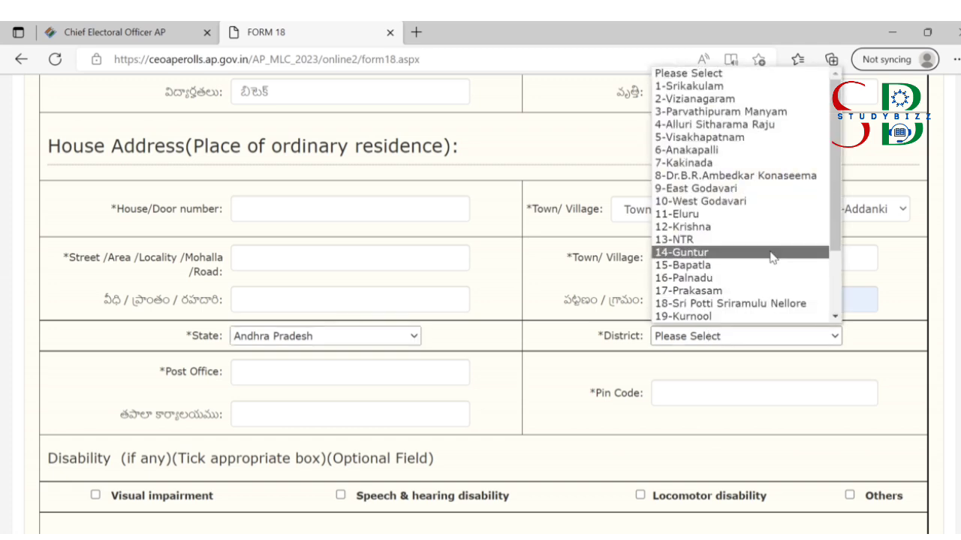
left_click(706, 265)
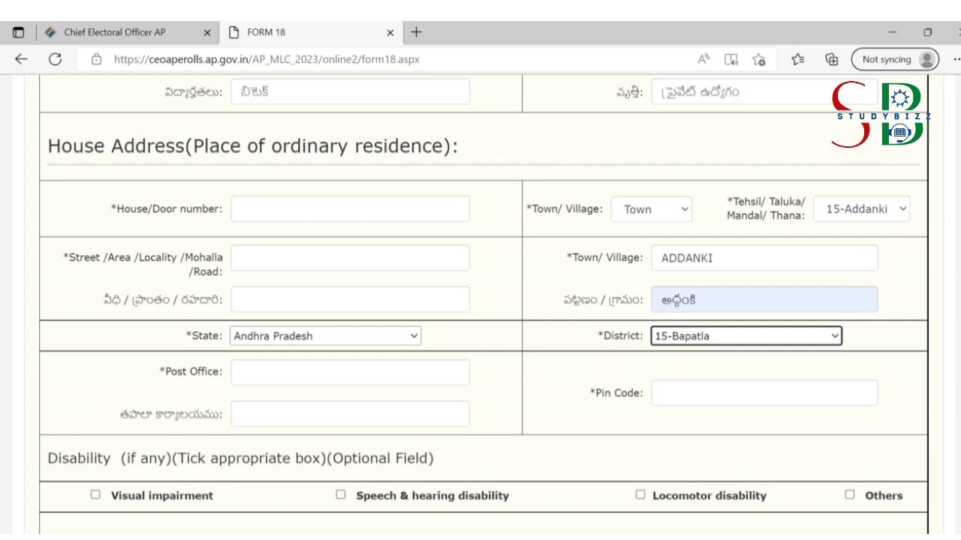
Step: Fill the post office in English and Telugu and the pin code from saved data
scroll(482, 300, "down", 3)
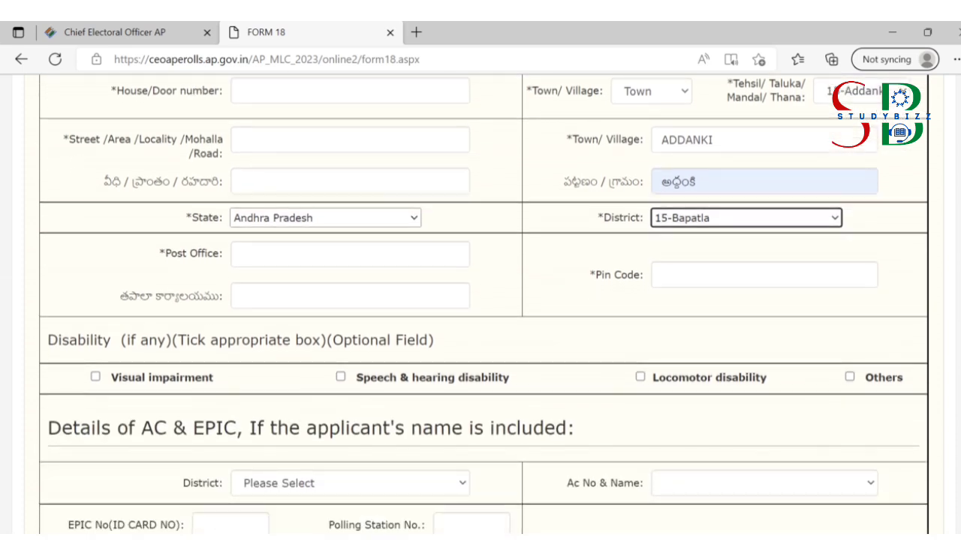
left_click(279, 255)
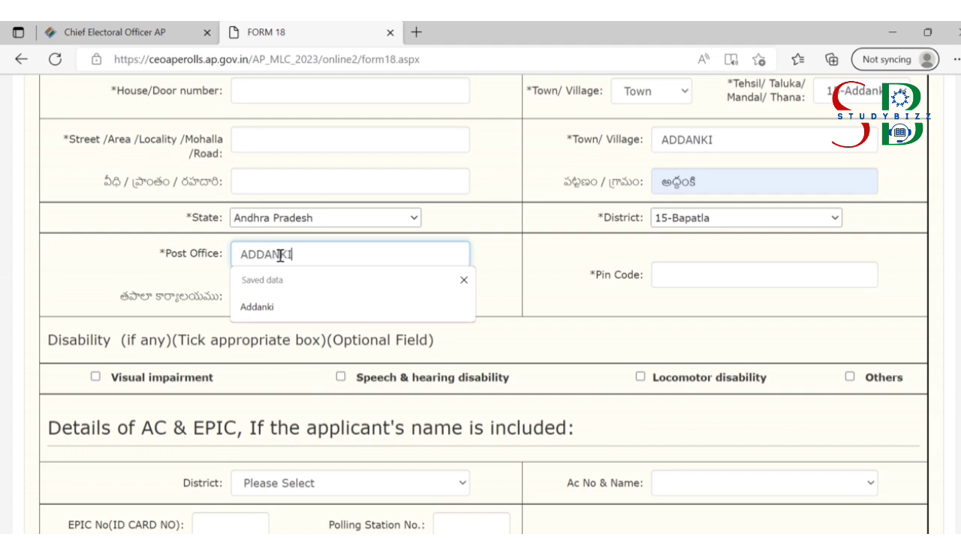
left_click(548, 250)
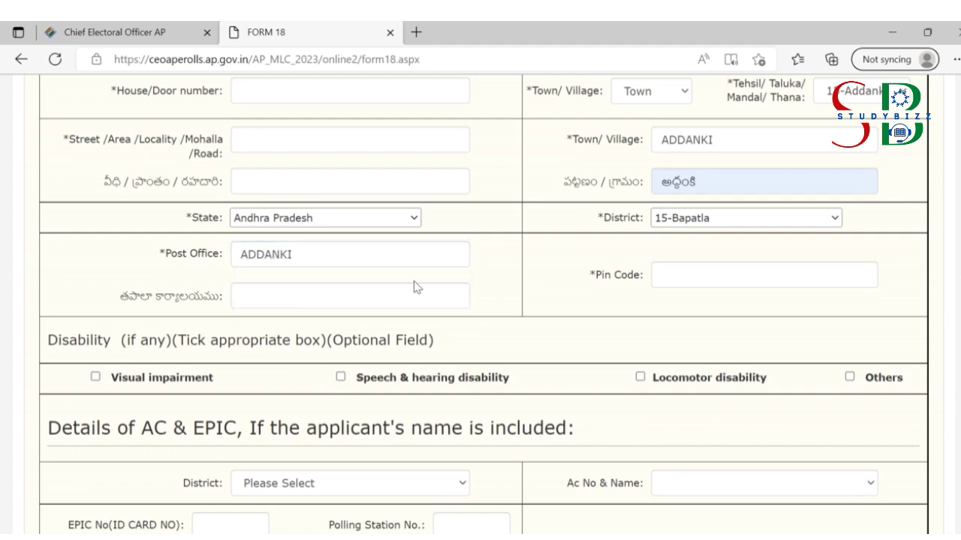
left_click(350, 298)
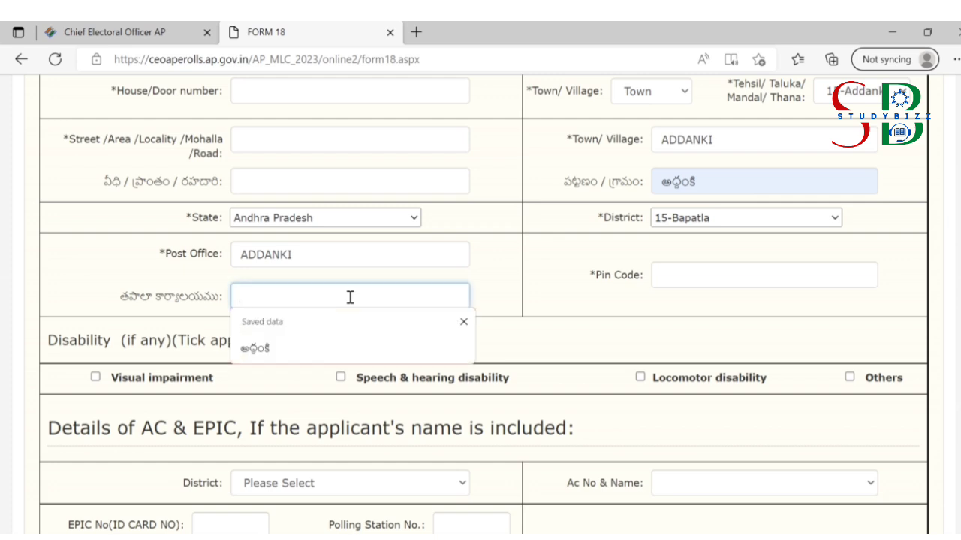
type("ADDANKI")
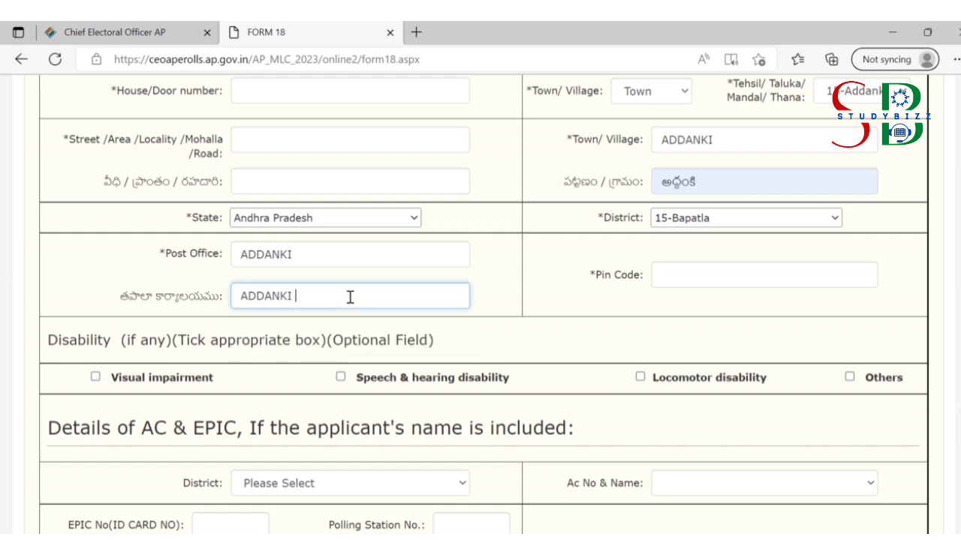
left_click(684, 274)
left_click(698, 332)
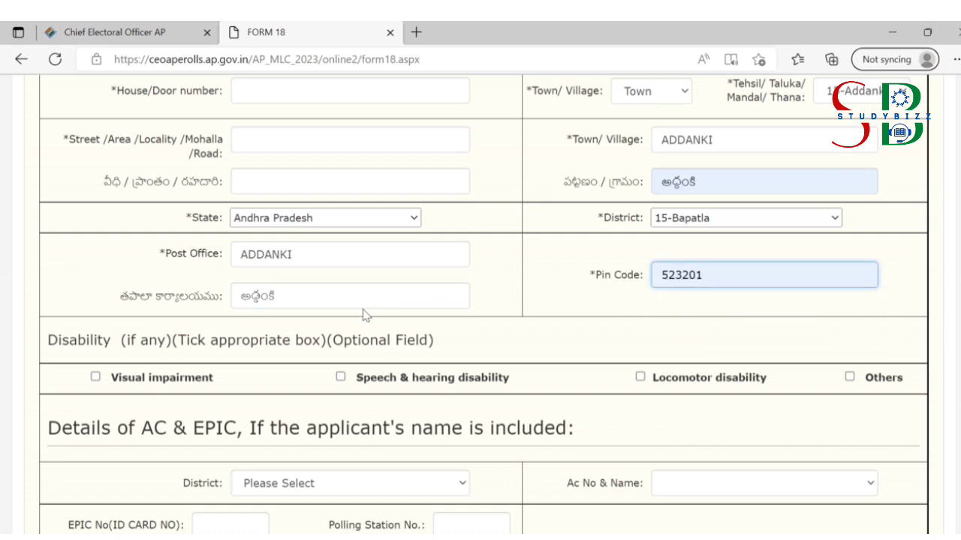
Step: Retype the Telugu post office as ADDANKI to correct its spelling
left_click(336, 293)
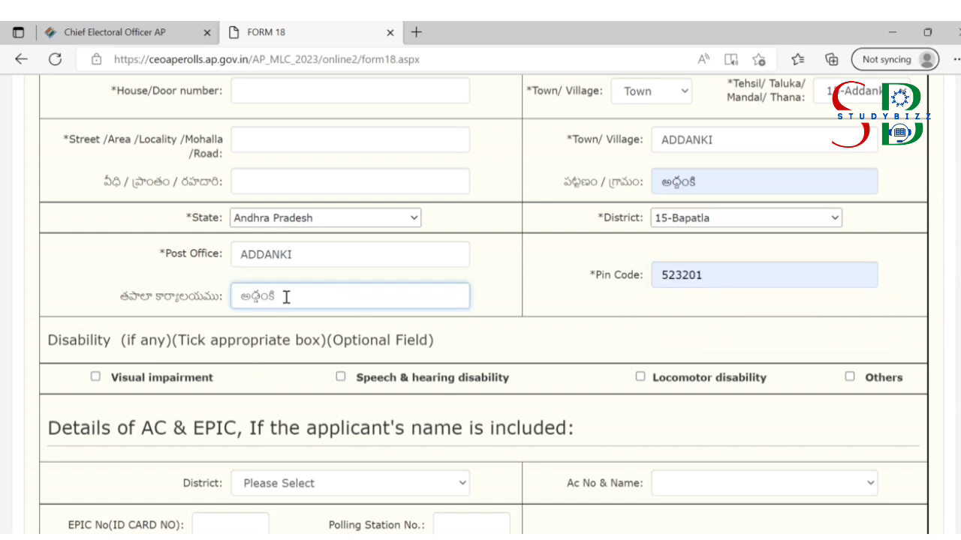
key("BackSpace")
key("BackSpace")
key("BackSpace")
key("BackSpace")
key("BackSpace")
key("BackSpace")
key("BackSpace")
type("ADDA")
key("BackSpace")
key("BackSpace")
key("BackSpace")
type("DDANKI")
left_click(634, 318)
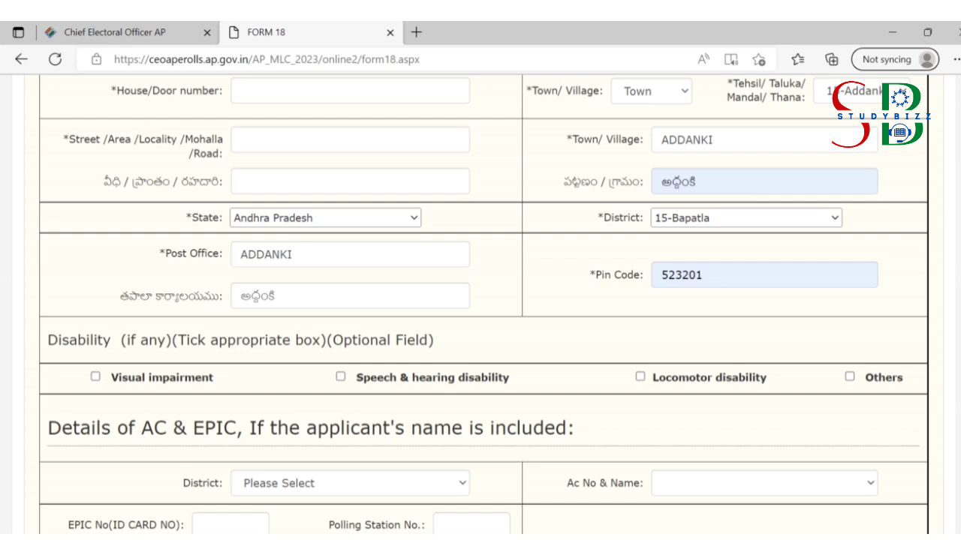
Step: Set AC & EPIC district to 15-Bapatla and assembly constituency to 105-Addanki
scroll(409, 225, "down", 3)
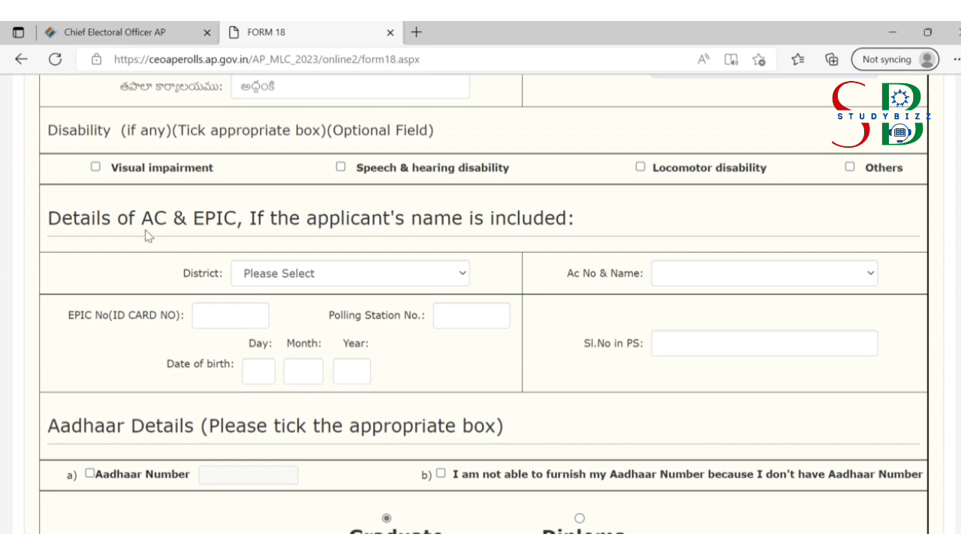
left_click(316, 275)
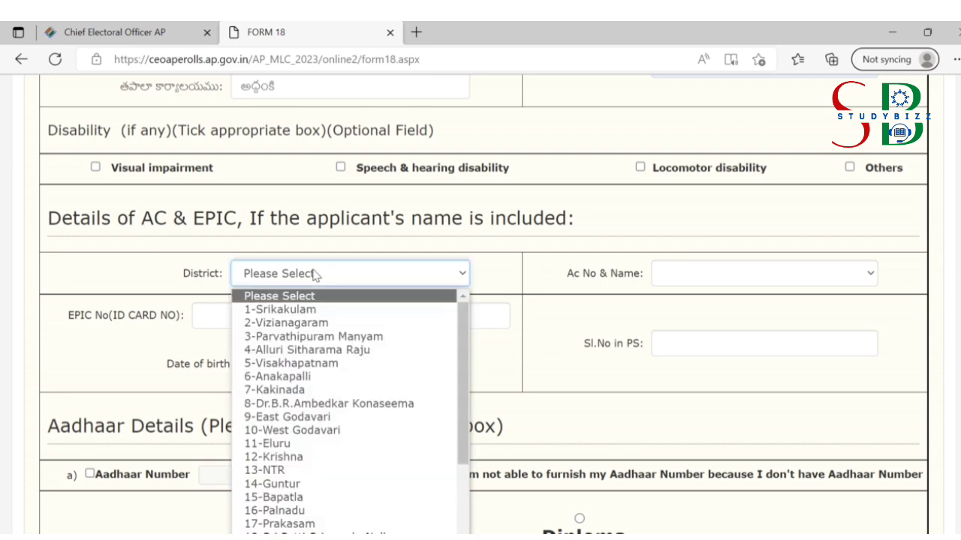
left_click(315, 274)
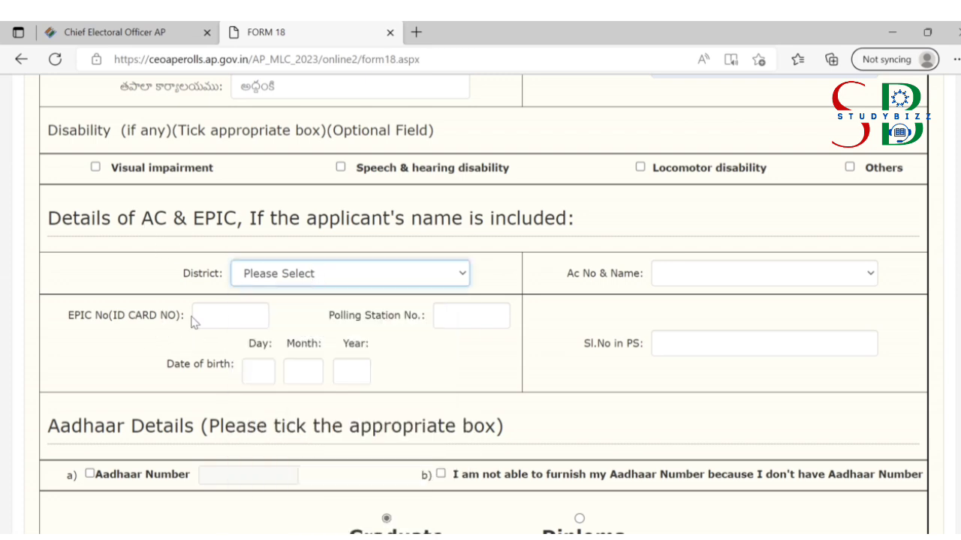
left_click(263, 277)
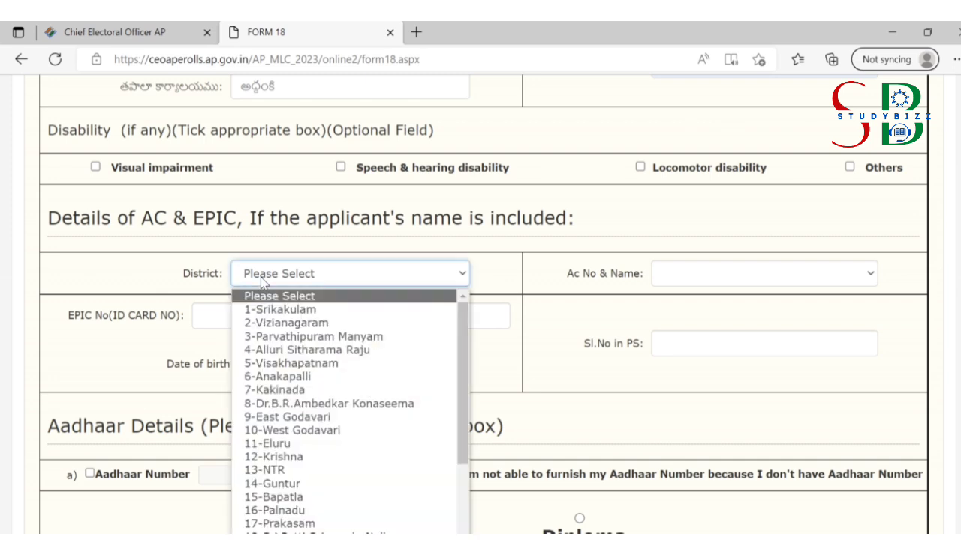
left_click(299, 497)
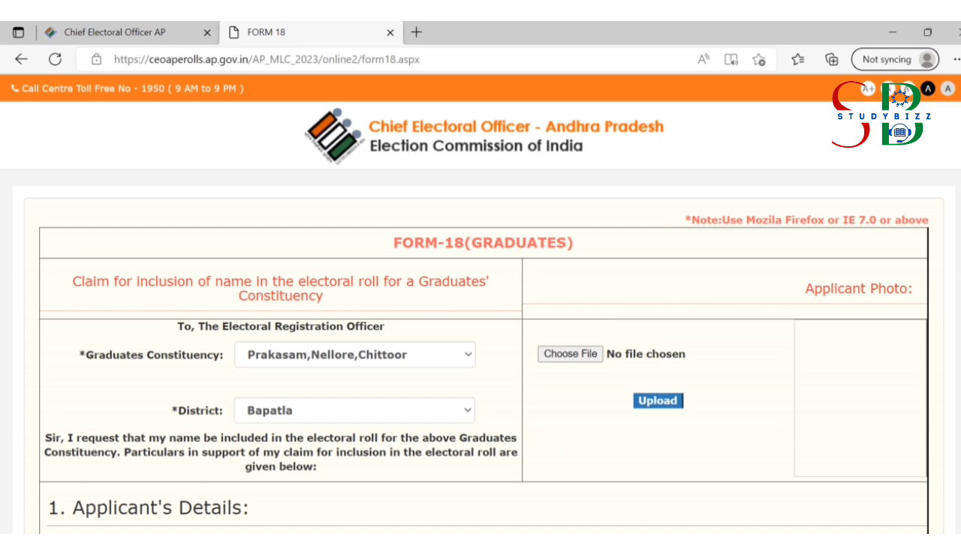
scroll(483, 305, "down", 14)
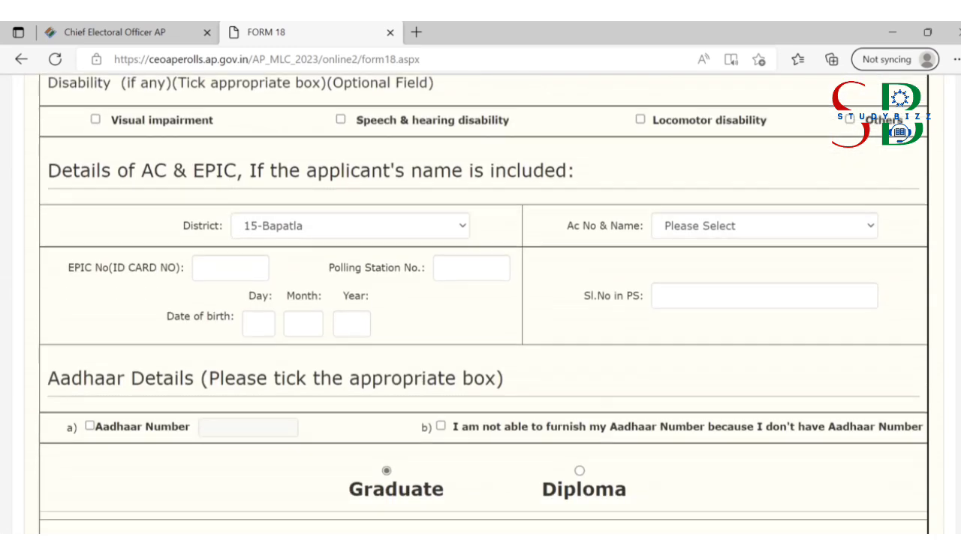
left_click(697, 230)
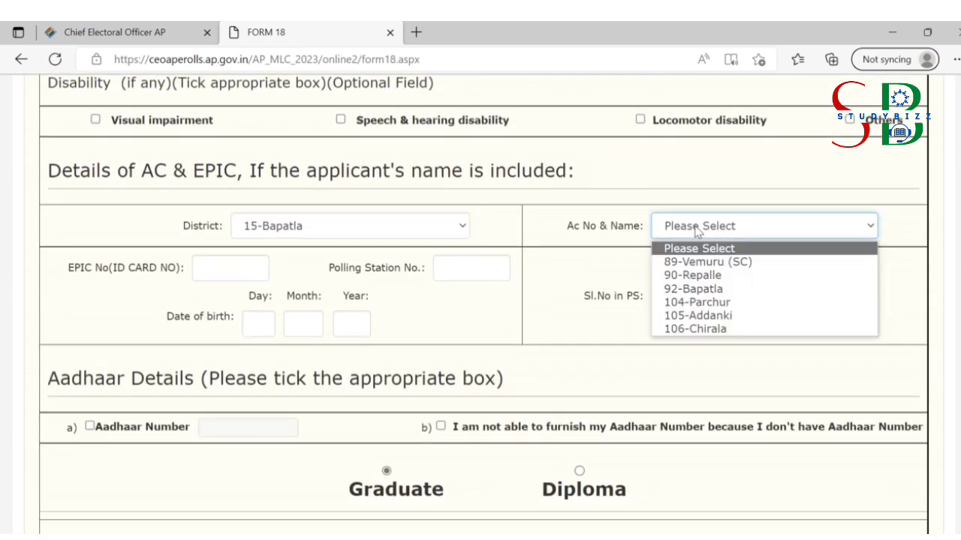
left_click(686, 316)
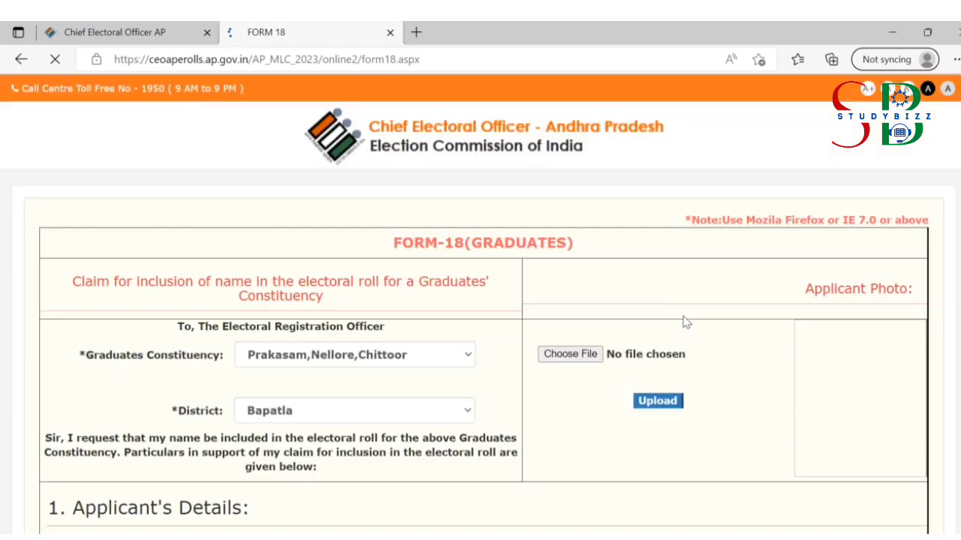
scroll(482, 305, "down", 10)
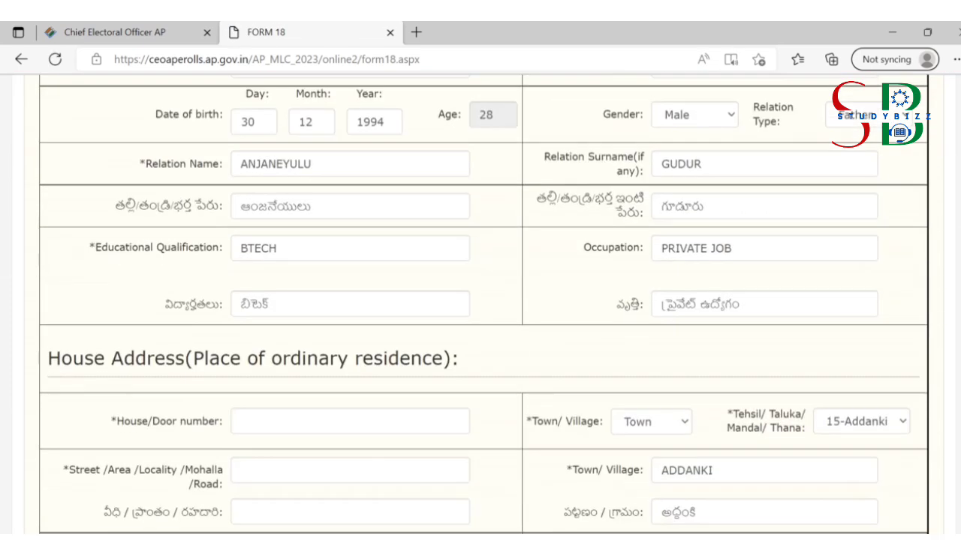
scroll(483, 303, "down", 4)
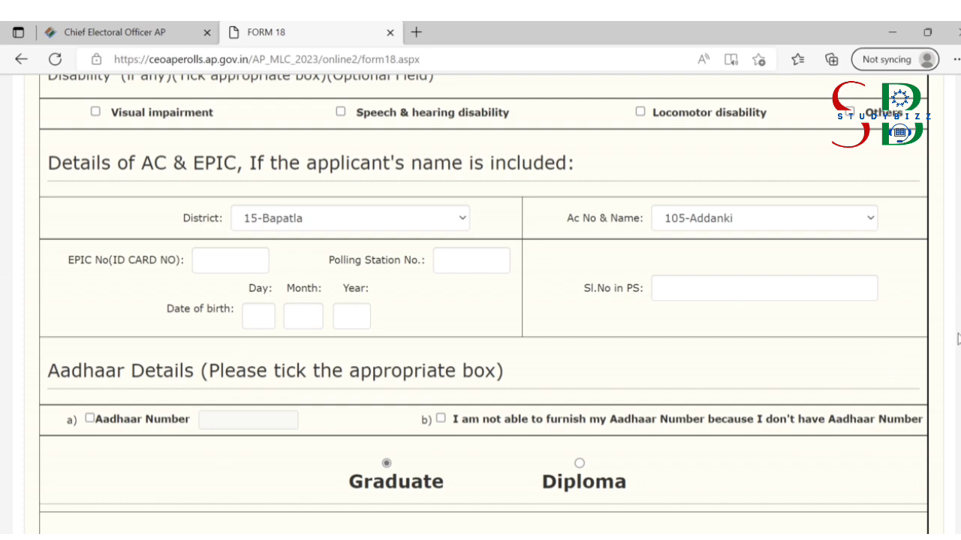
Step: Tick Aadhaar Number, leave the diploma certificate list unchosen, and reselect Graduate
scroll(482, 304, "down", 3)
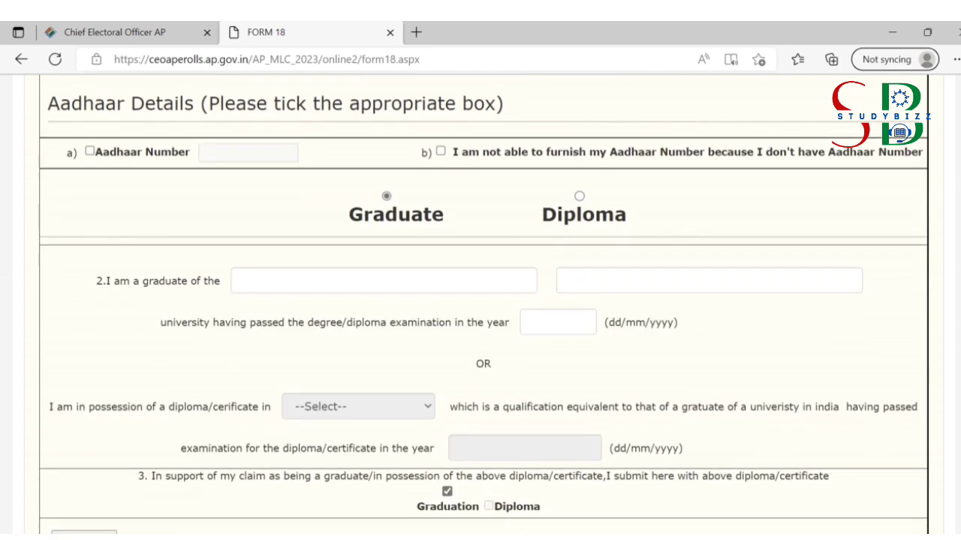
scroll(482, 304, "up", 2)
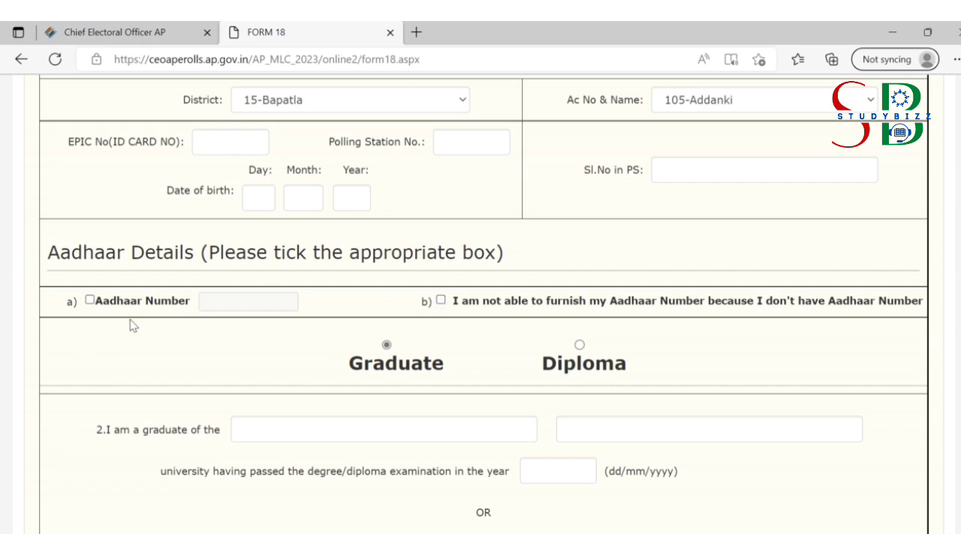
left_click(90, 301)
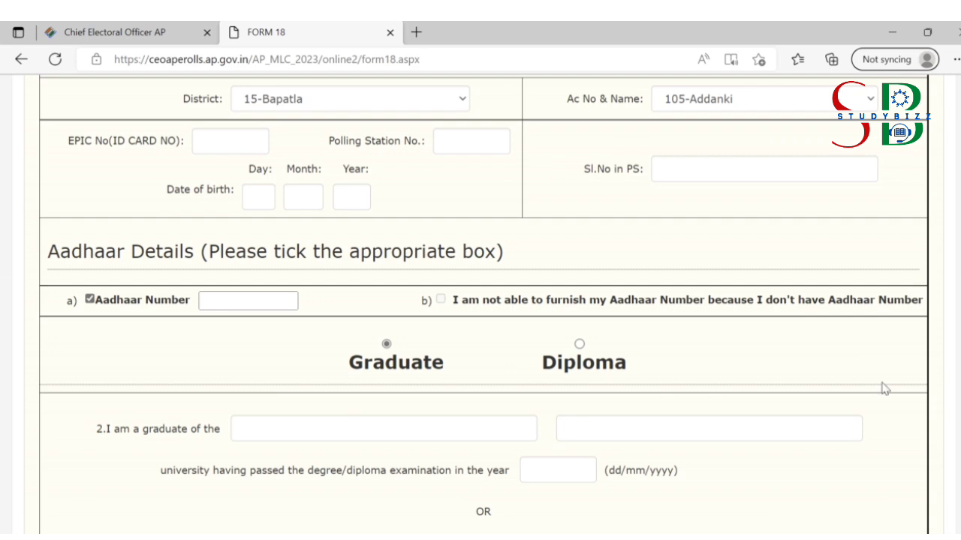
scroll(848, 386, "down", 1)
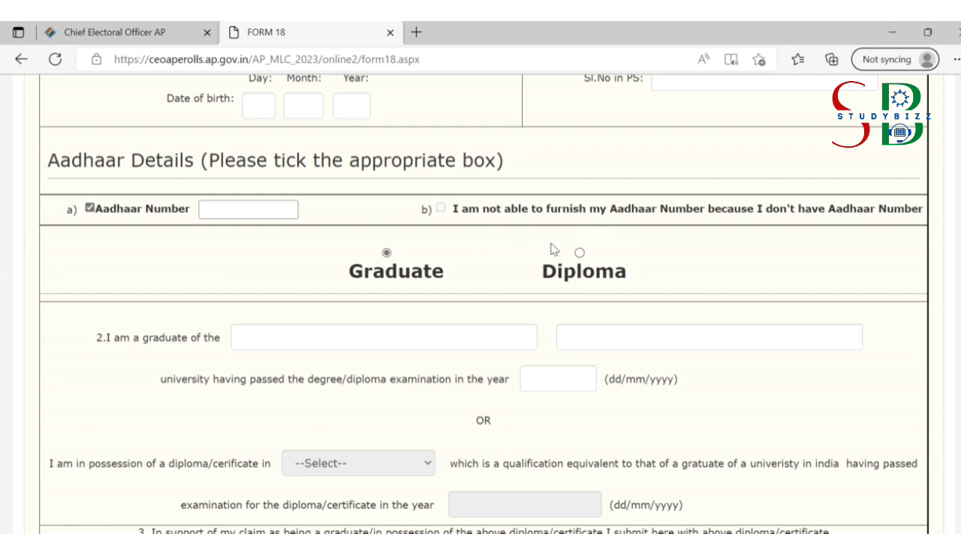
scroll(483, 300, "down", 1)
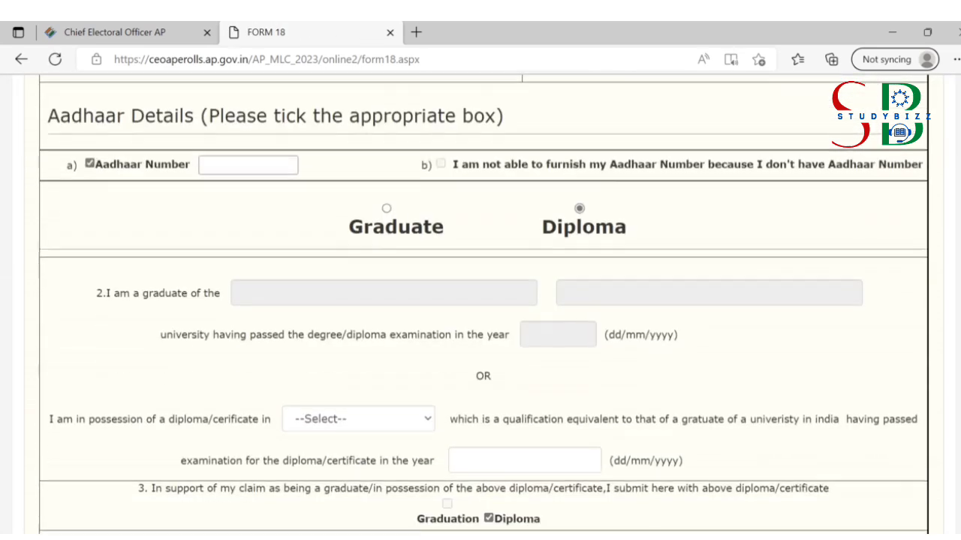
left_click(421, 398)
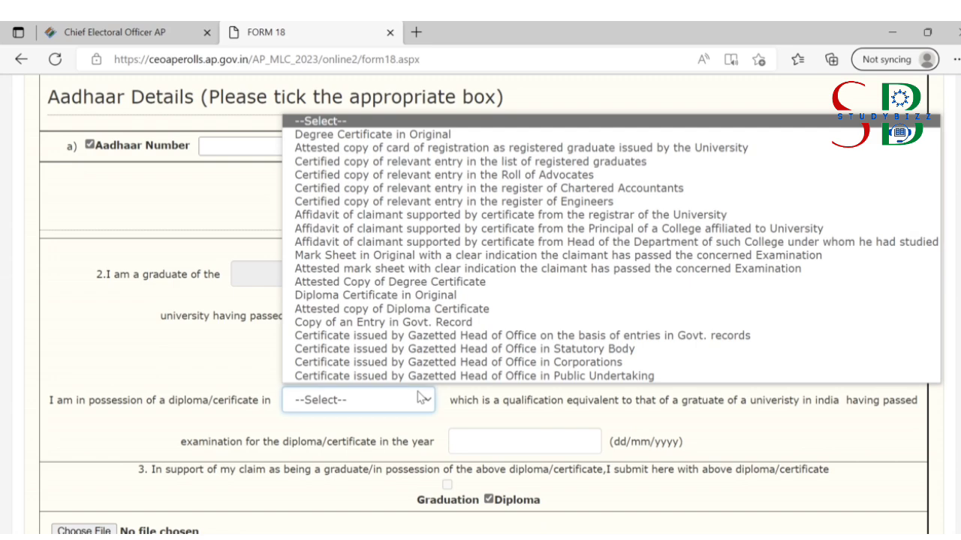
left_click(233, 379)
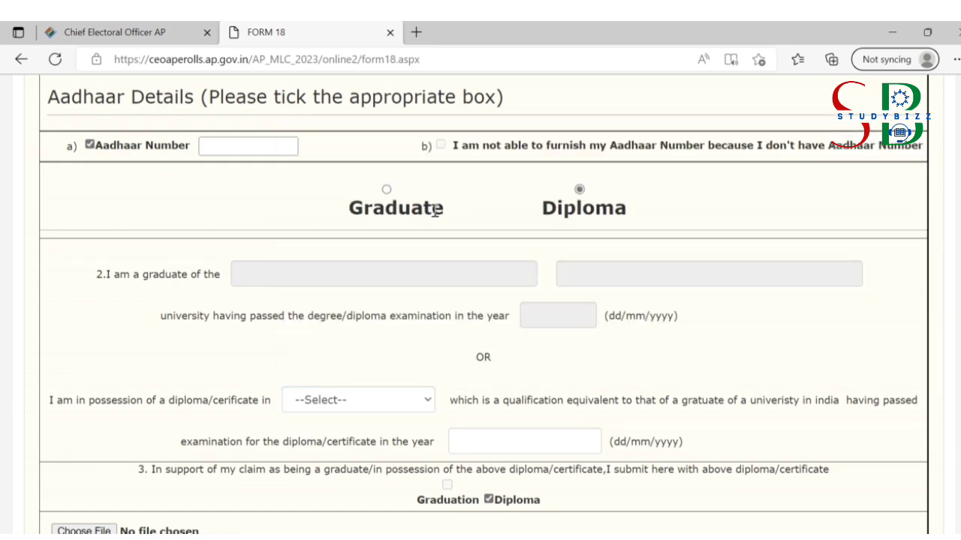
left_click(387, 190)
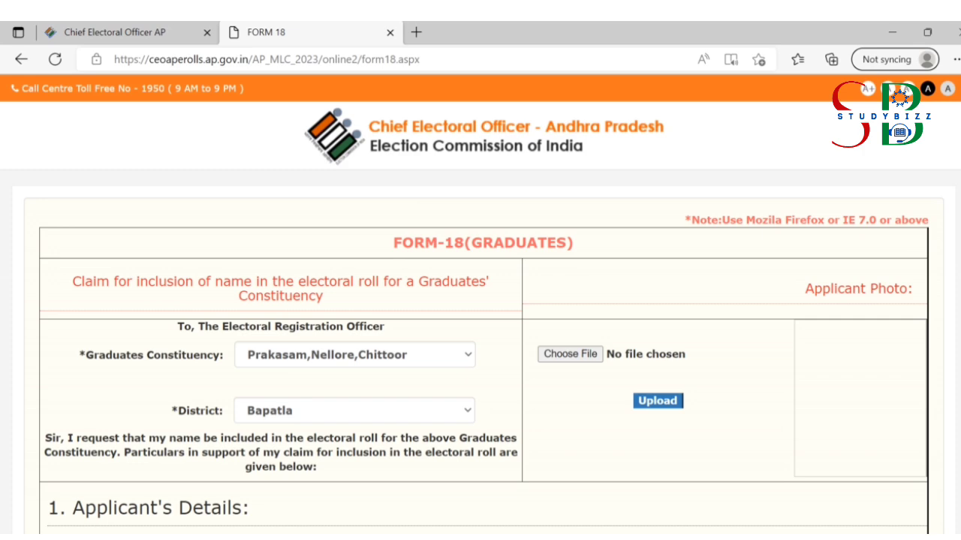
scroll(483, 305, "down", 15)
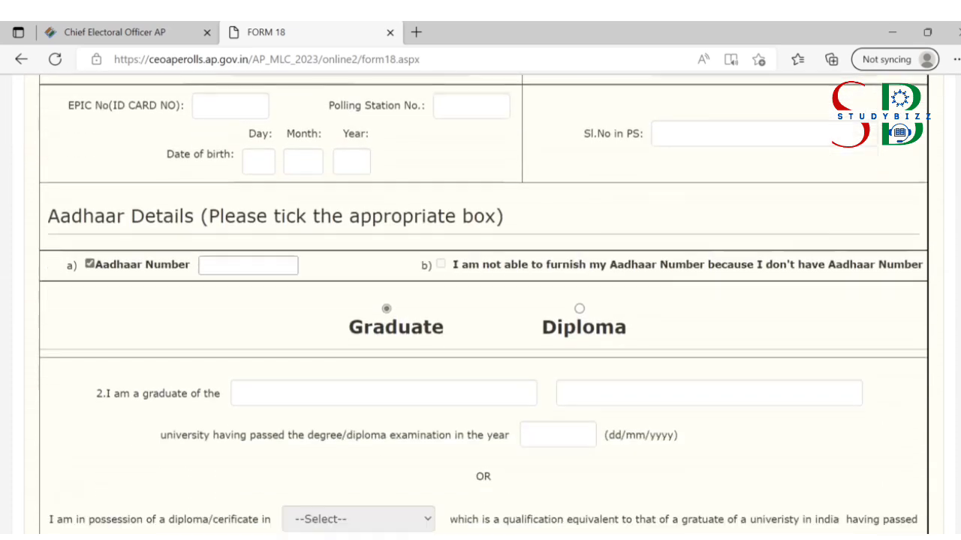
Step: Fill the university as JNTU KAKINADA in English and Telugu
scroll(482, 305, "down", 5)
left_click(259, 196)
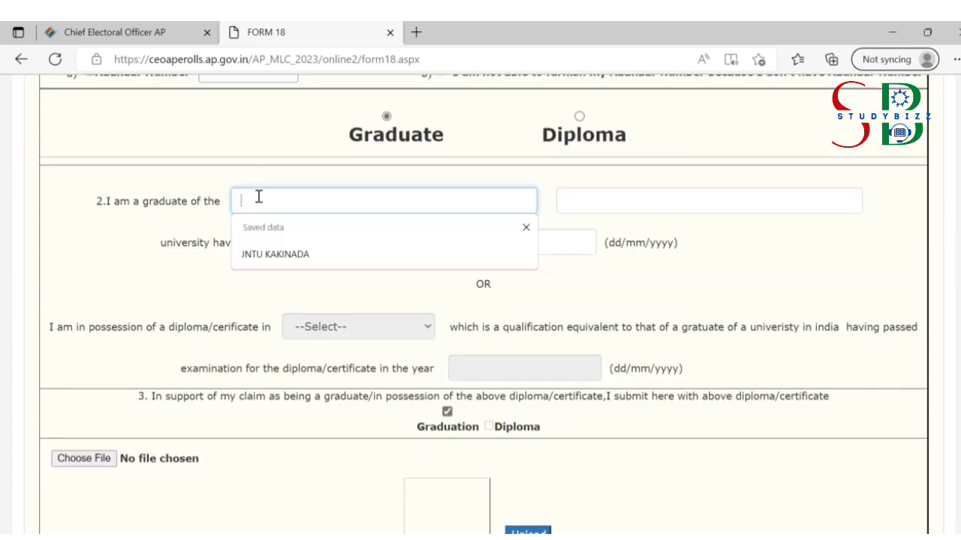
left_click(280, 253)
left_click(678, 193)
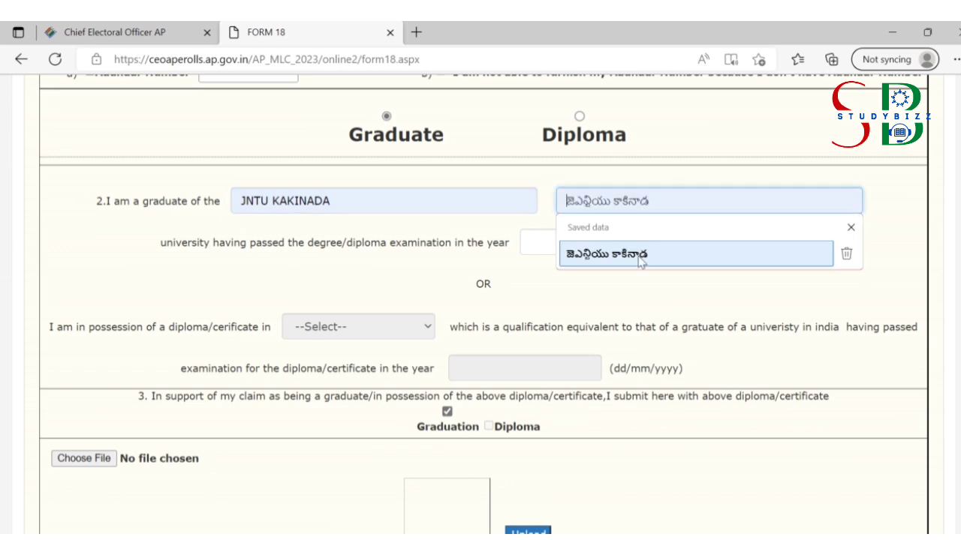
left_click(636, 255)
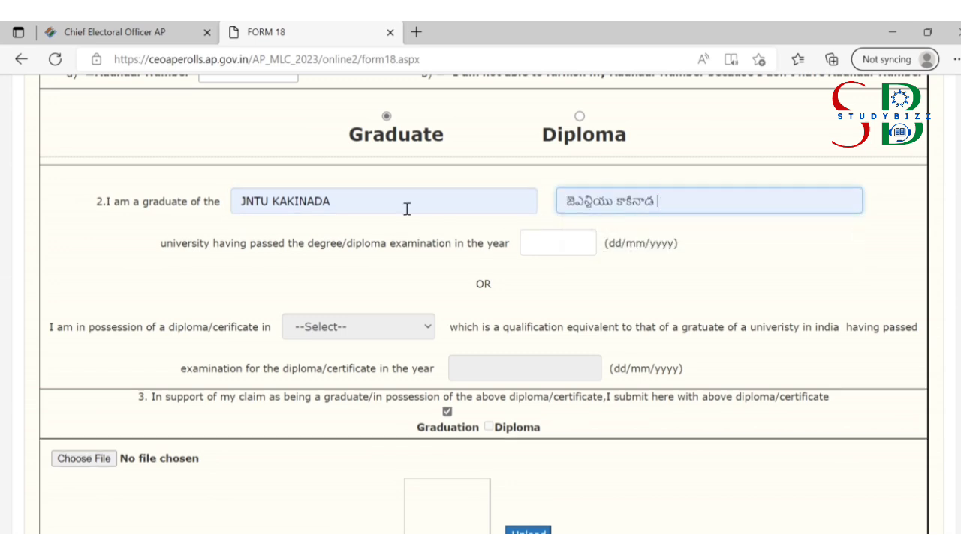
Step: Enter the passing date 30/04/2010
left_click(535, 241)
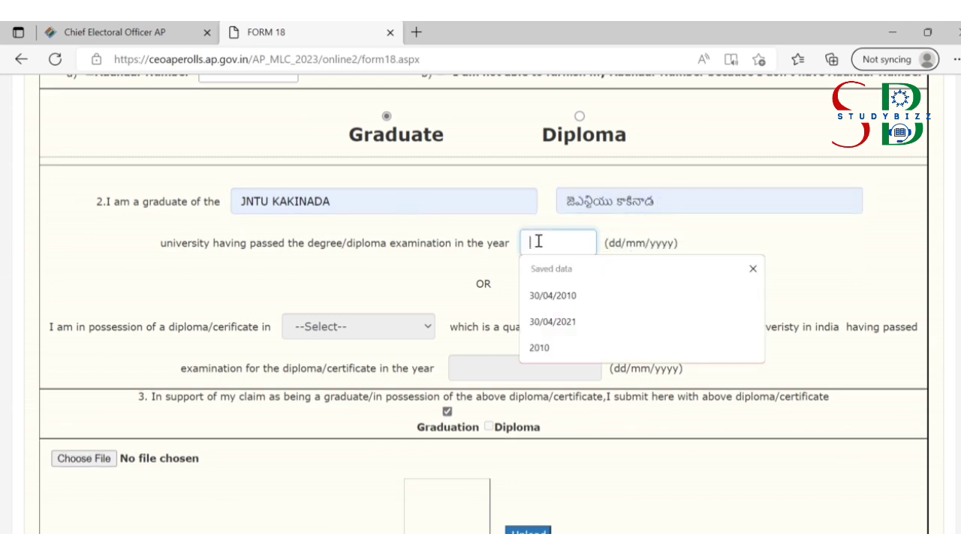
type("30/04/")
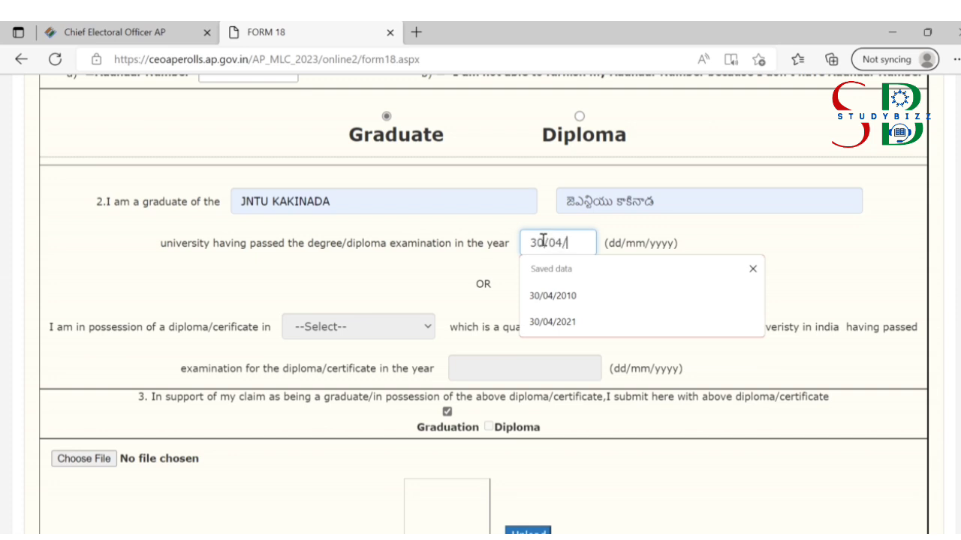
type("2010")
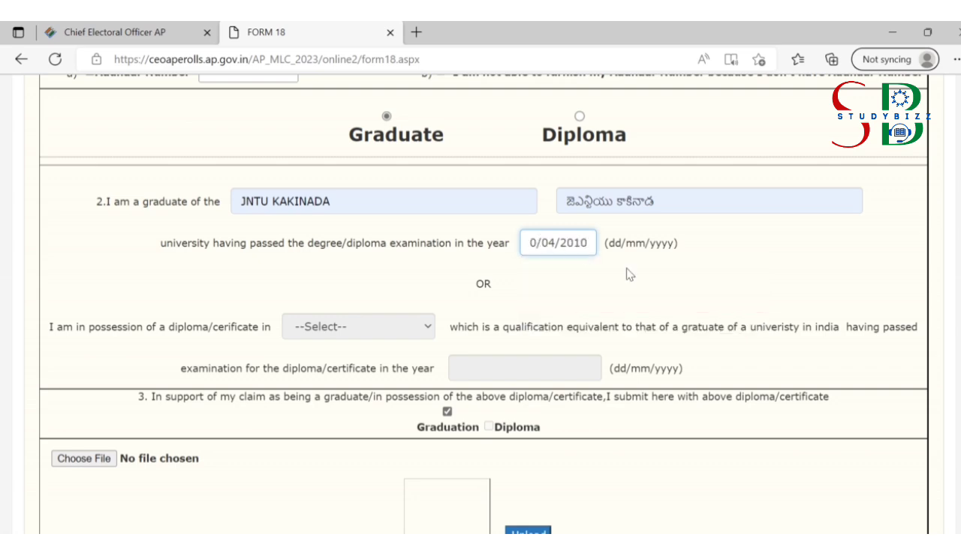
left_click(657, 282)
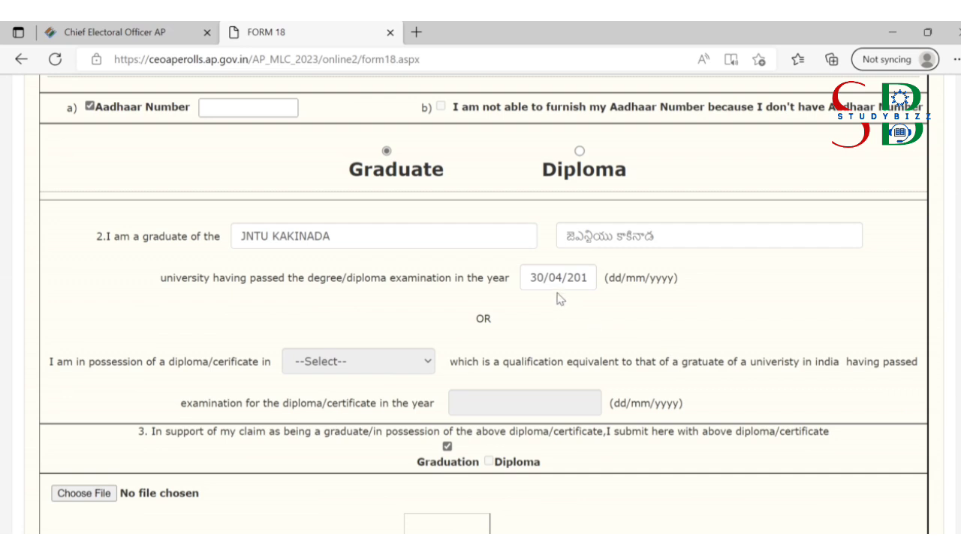
left_click_drag(549, 277, 587, 278)
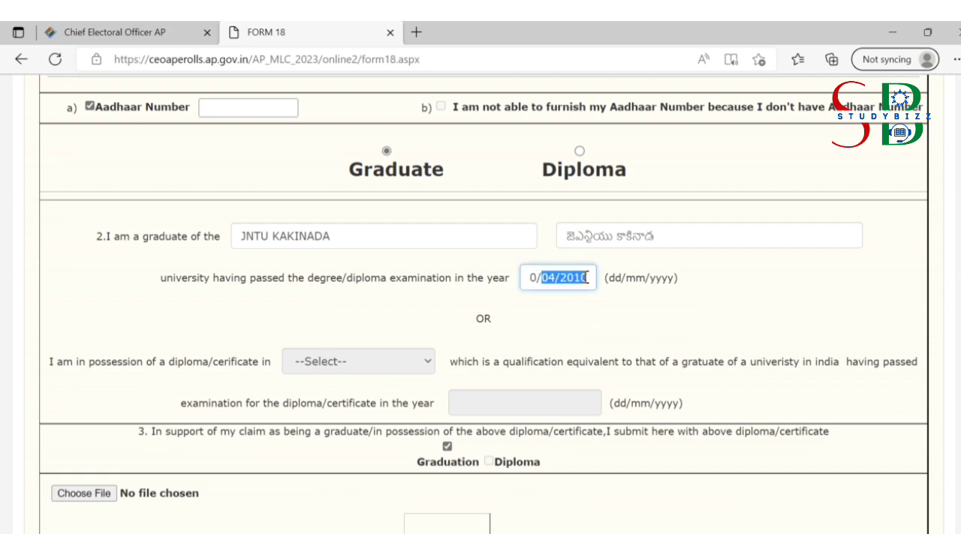
left_click(539, 277)
left_click(562, 312)
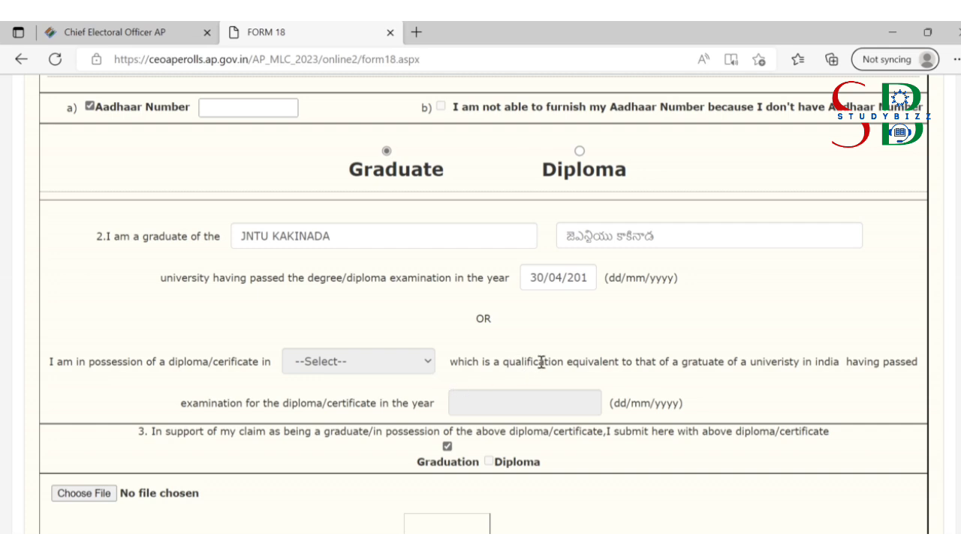
Step: Try the Diploma qualification type, close its options, then switch back to Graduate
left_click(342, 277)
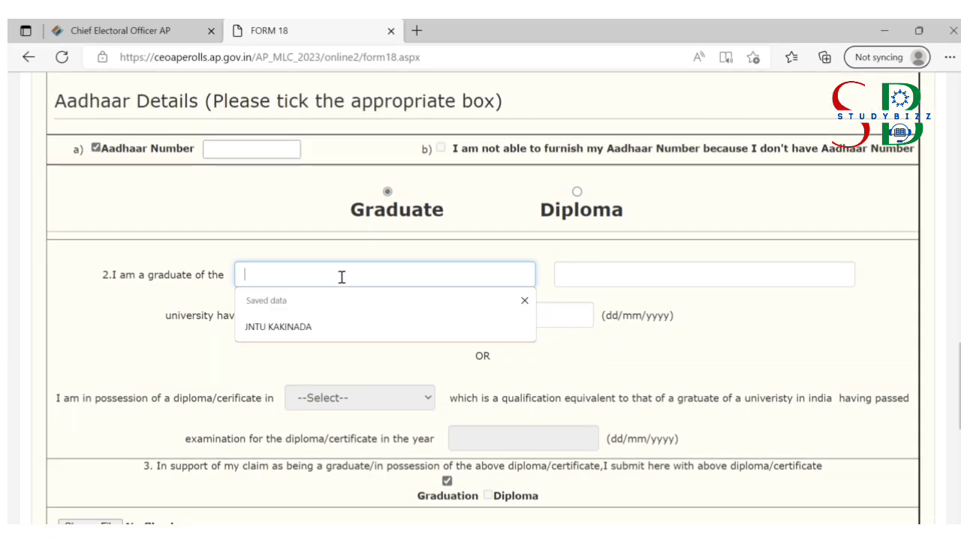
left_click(577, 192)
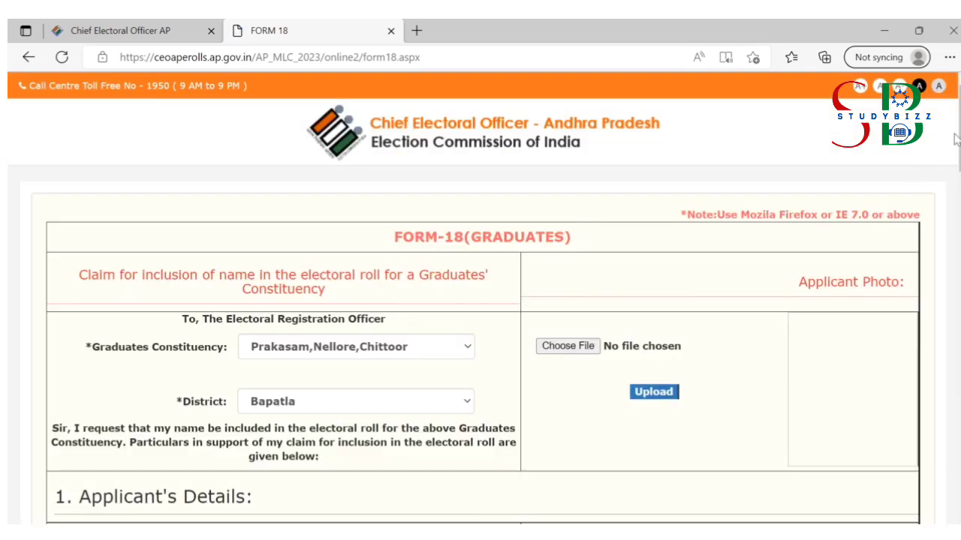
left_click_drag(960, 138, 959, 401)
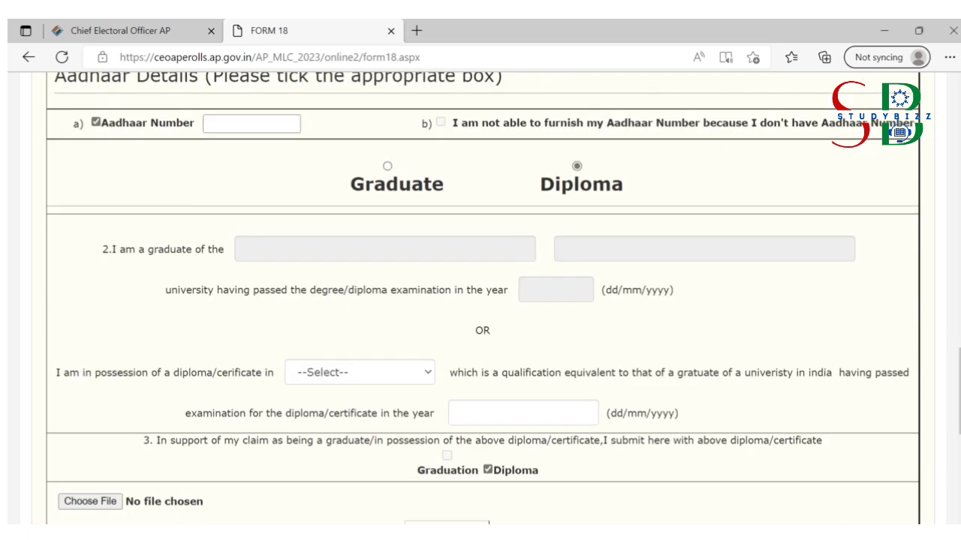
left_click(358, 384)
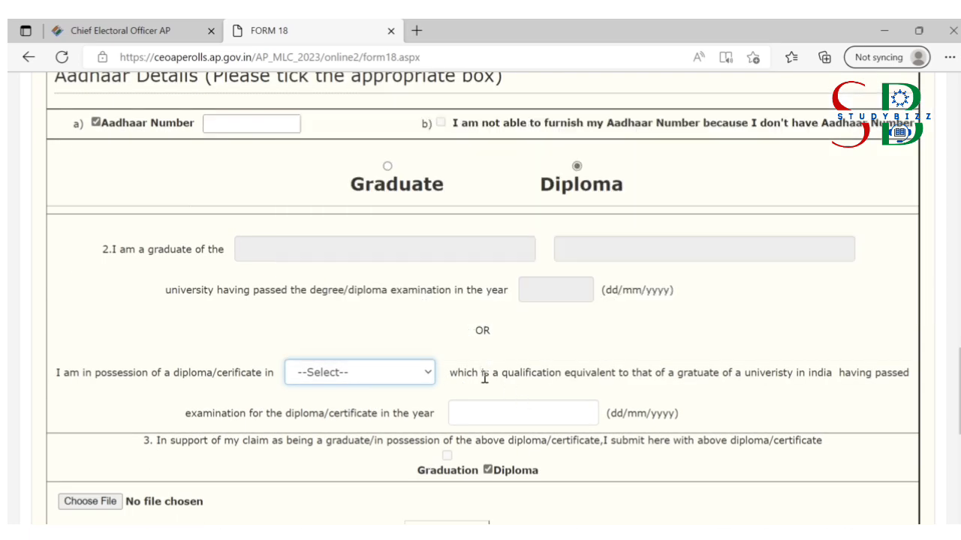
left_click(485, 377)
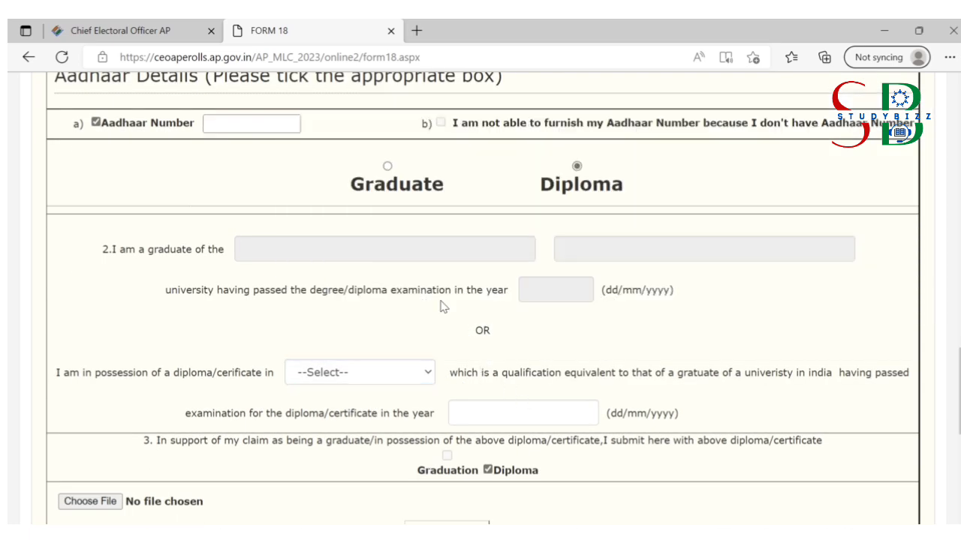
left_click(387, 166)
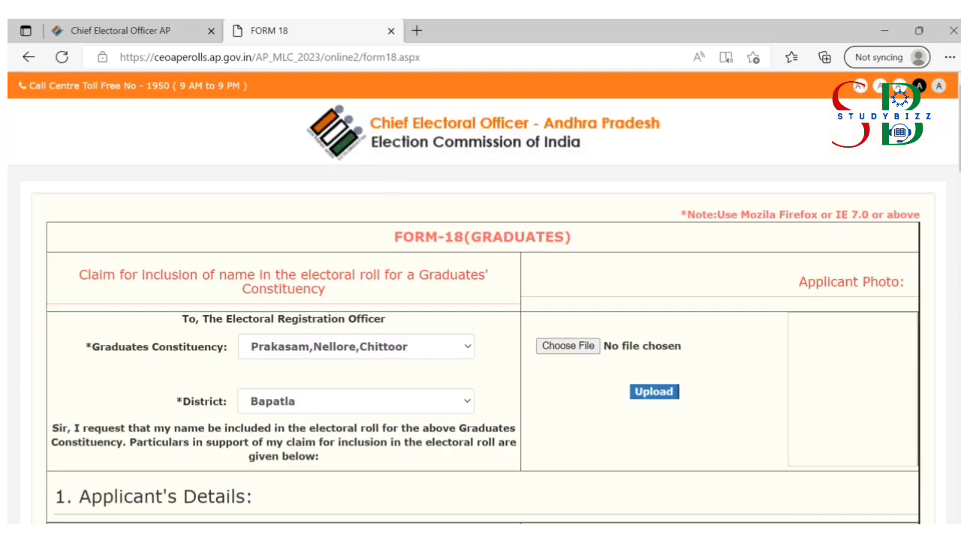
Step: Autofill both university names with JNTU KAKINADA and the passing date with 30/04/2010
scroll(480, 300, "down", 15)
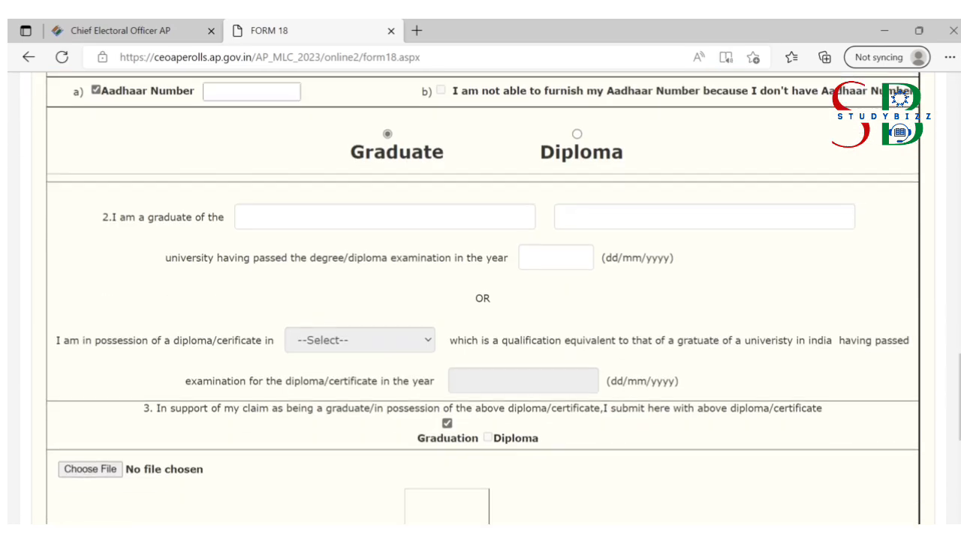
left_click(272, 217)
left_click(279, 275)
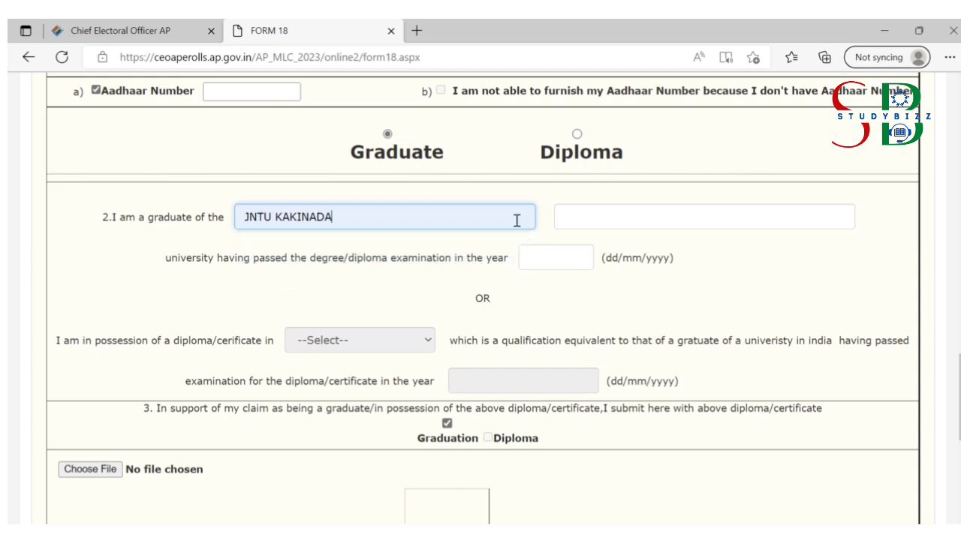
left_click(613, 211)
left_click(600, 267)
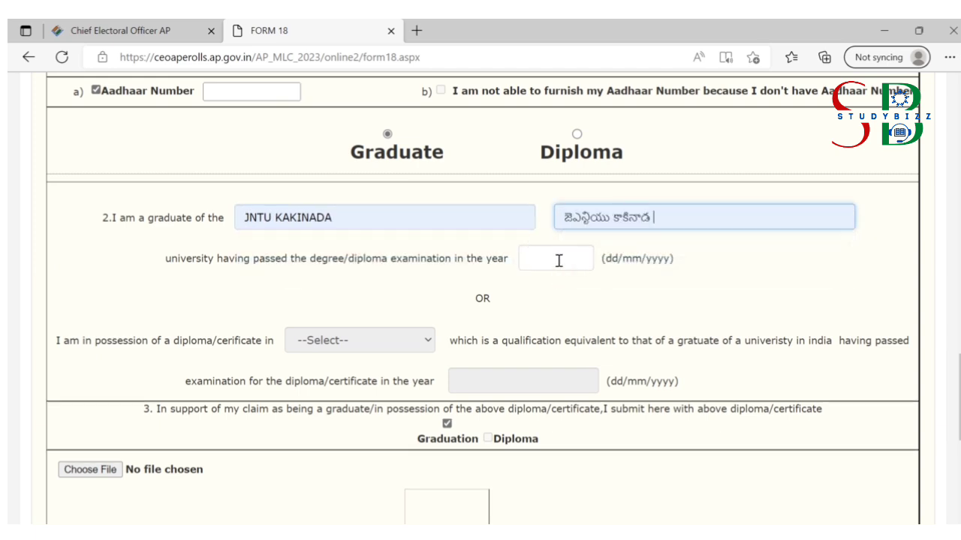
left_click(550, 258)
left_click(559, 311)
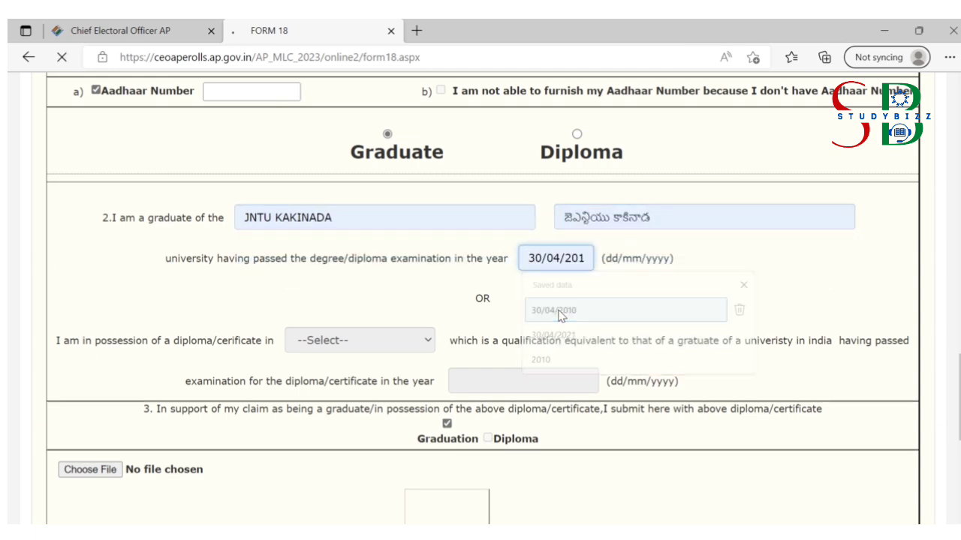
scroll(482, 300, "down", 20)
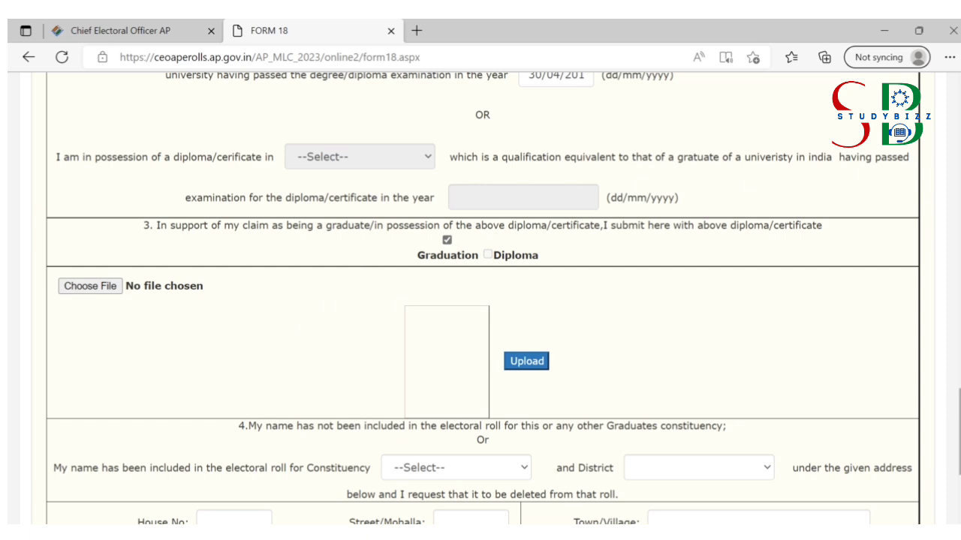
Step: Change the passing date to 30/04/2021 and dismiss the after-1st-November-2019 warning
scroll(953, 382, "up", 2)
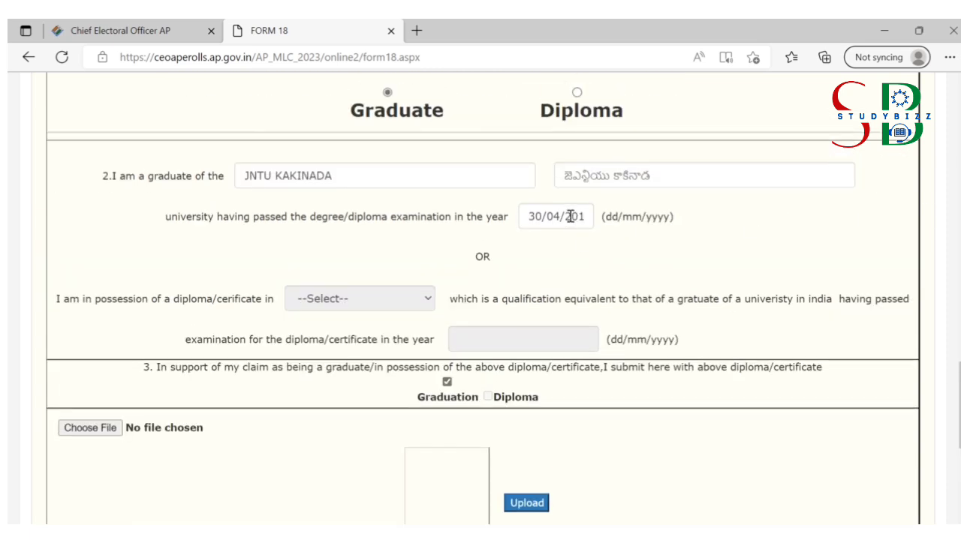
left_click(571, 217)
key("Right")
key("Right")
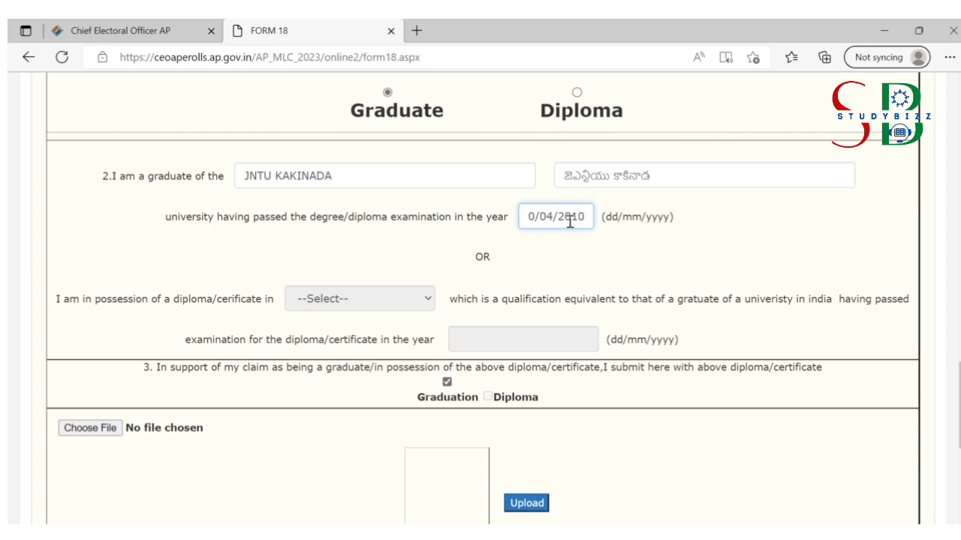
key("BackSpace")
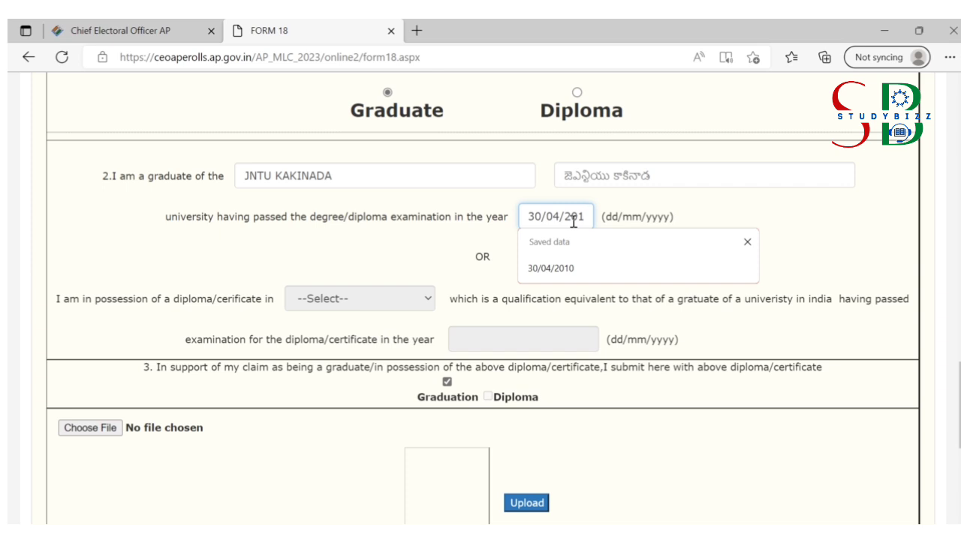
type("9")
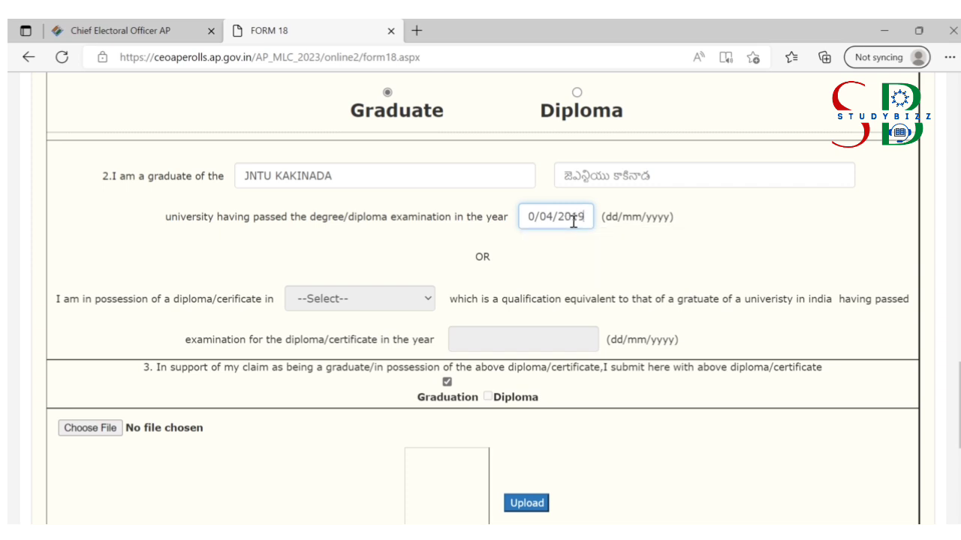
key("BackSpace")
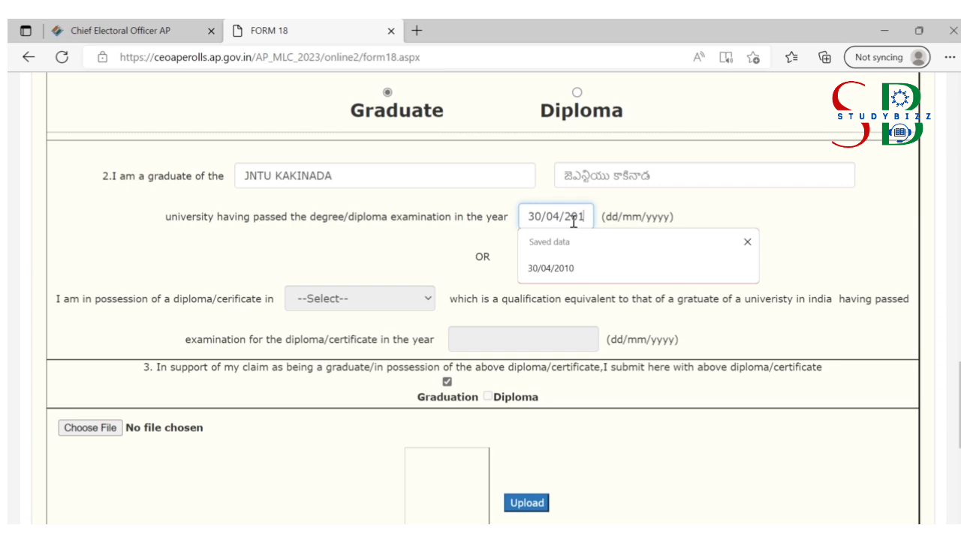
key("BackSpace")
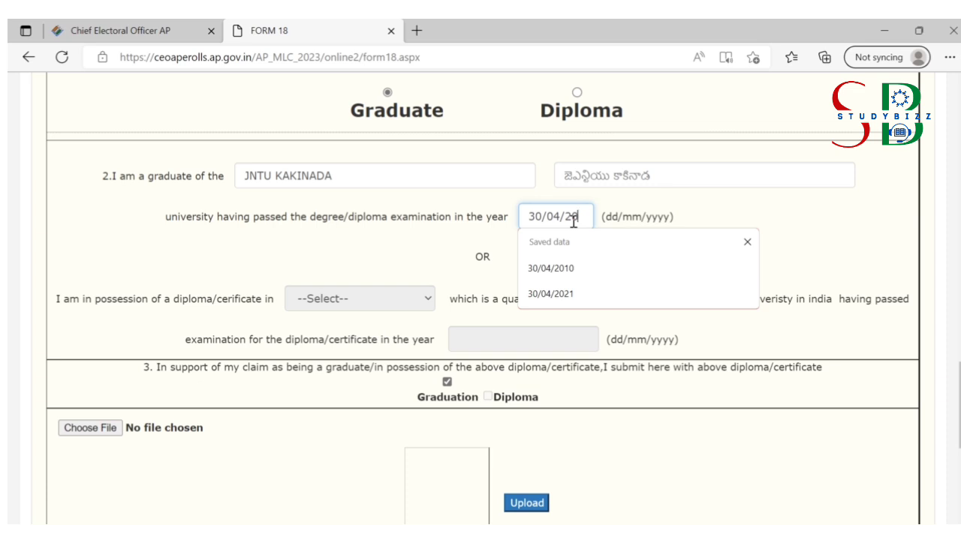
type("21")
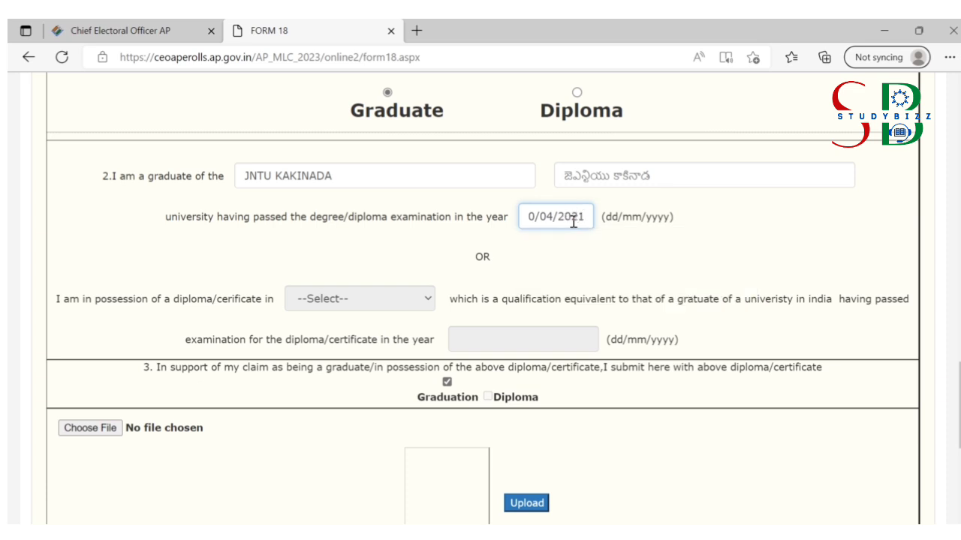
left_click(646, 259)
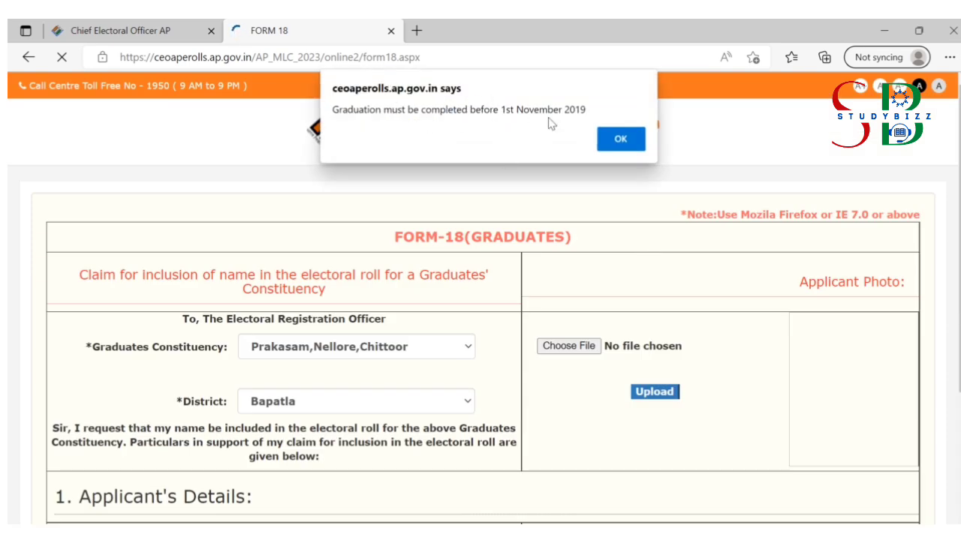
left_click(620, 143)
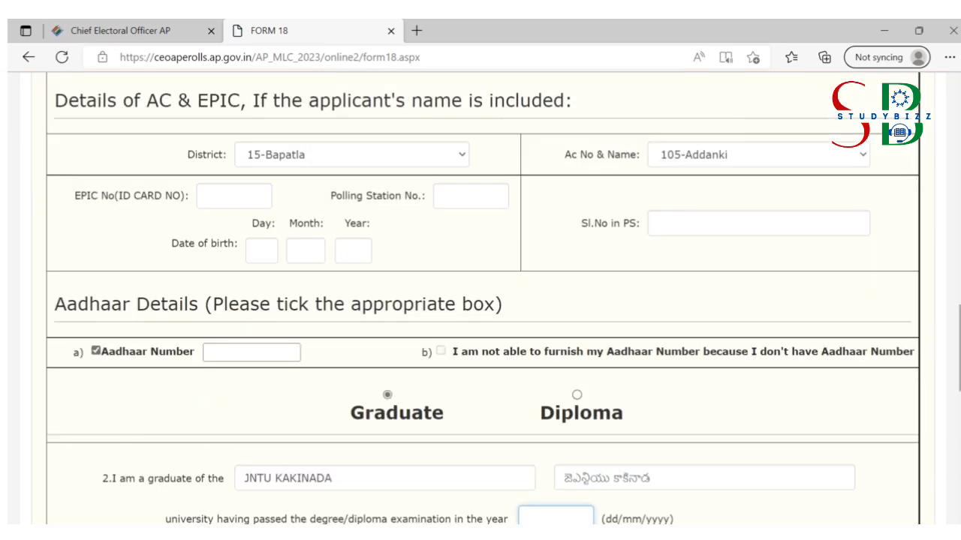
Step: Restore the passing date to 30/04/2010 from the autofill suggestions
scroll(958, 345, "down", 2)
scroll(611, 418, "down", 1)
type("30/04/2010")
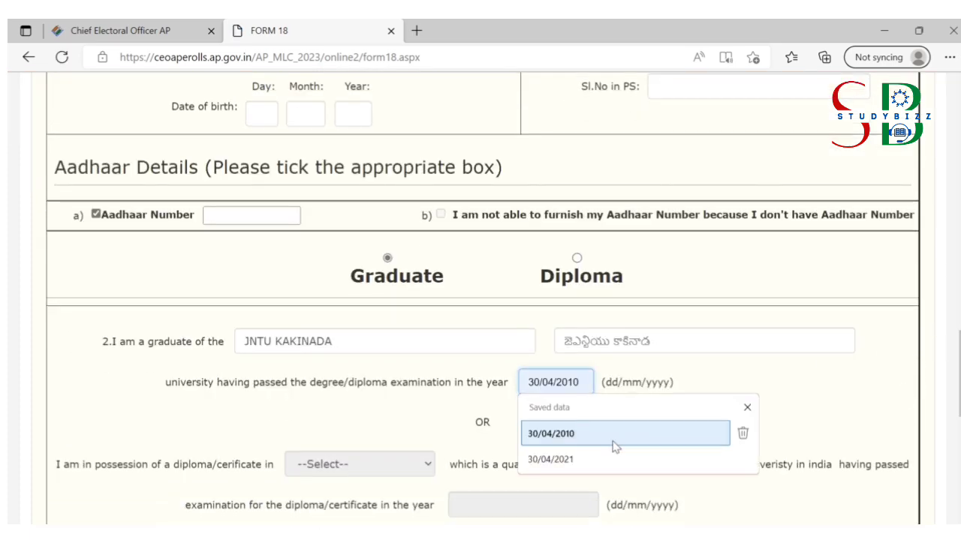
left_click(613, 436)
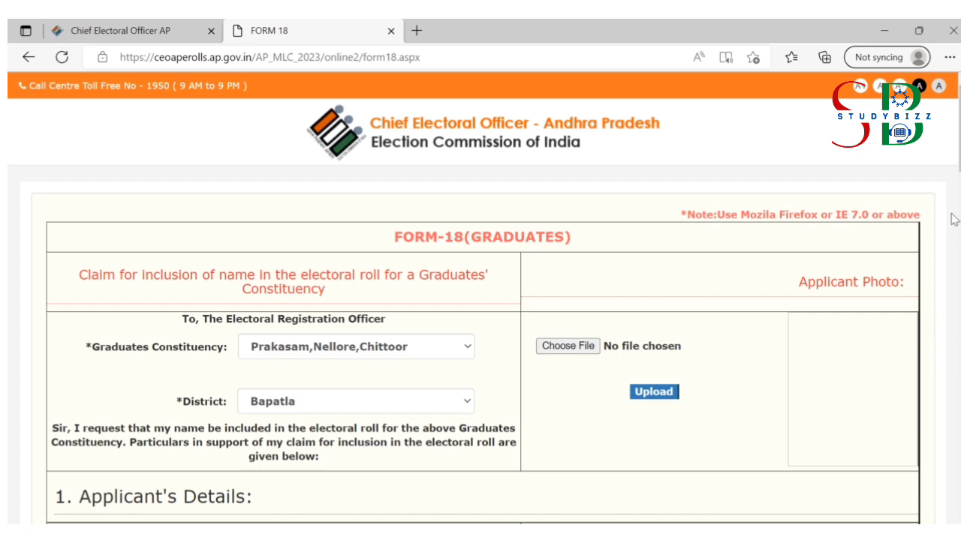
scroll(481, 300, "down", 20)
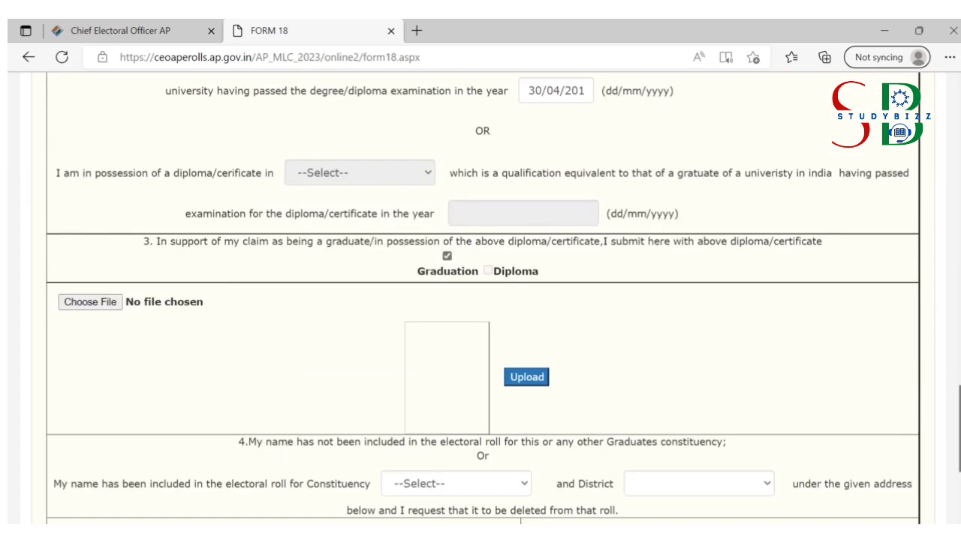
scroll(128, 432, "down", 3)
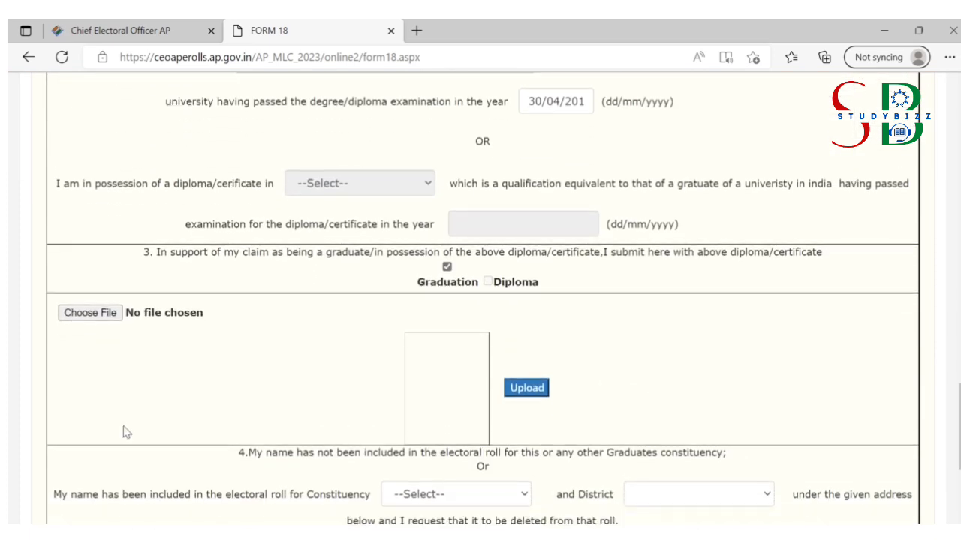
Step: Choose Original_Degree_latest.jpg from Downloads as the graduation certificate file
left_click(103, 313)
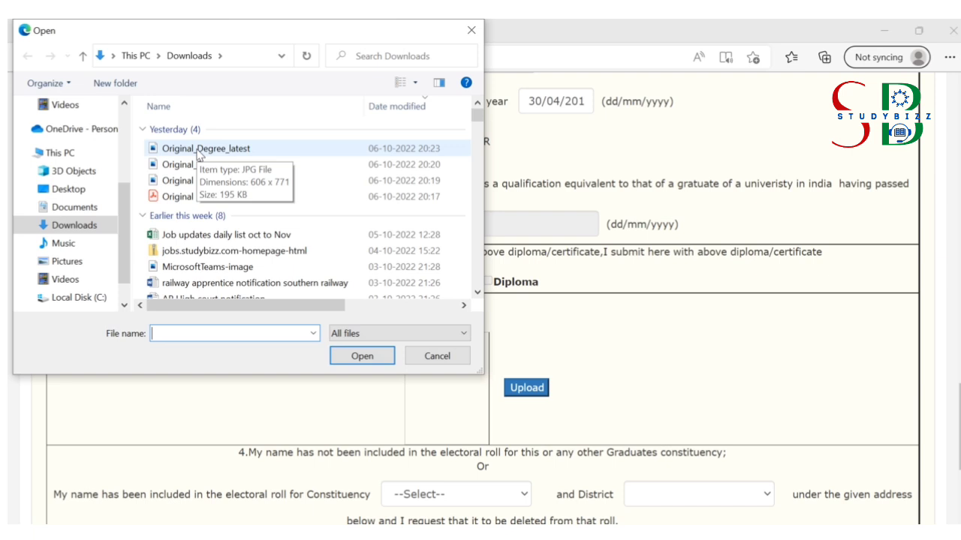
left_click(197, 151)
left_click(353, 357)
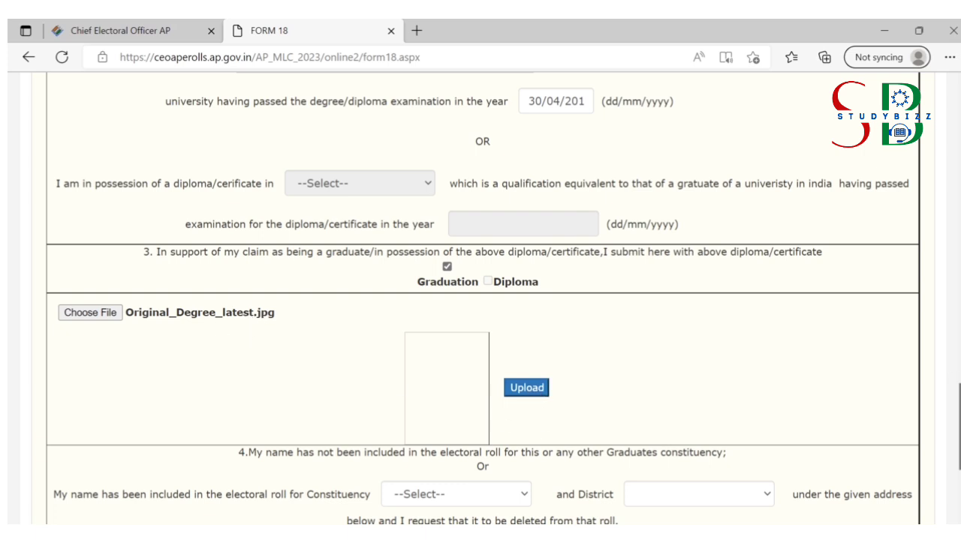
scroll(955, 381, "down", 1)
scroll(480, 300, "down", 2)
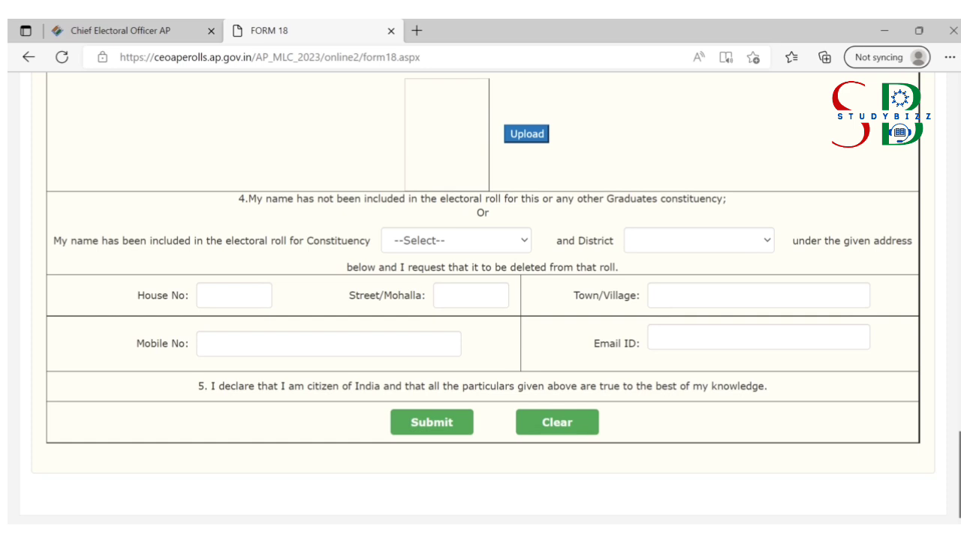
Step: Upload the chosen Original_Degree_latest degree certificate image
scroll(262, 304, "up", 1)
scroll(262, 304, "down", 1)
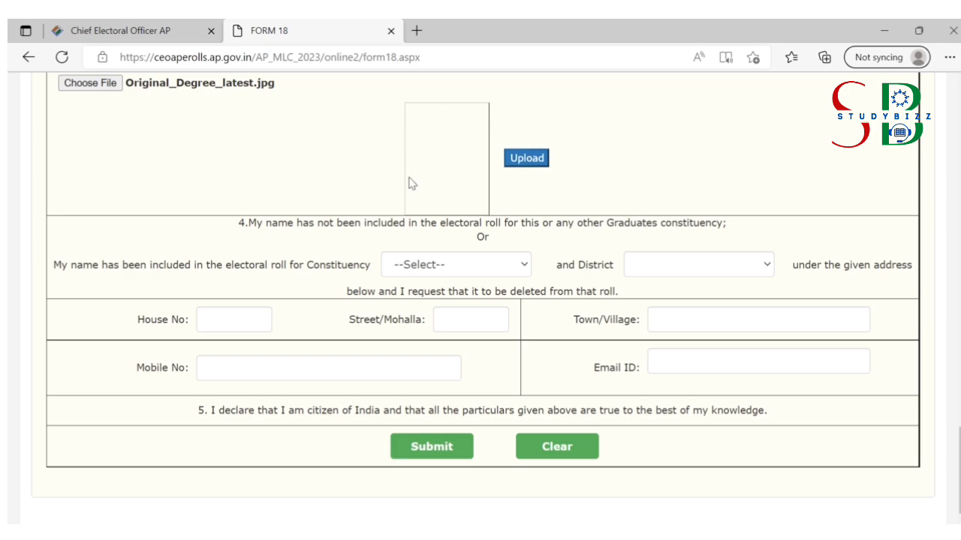
left_click(515, 164)
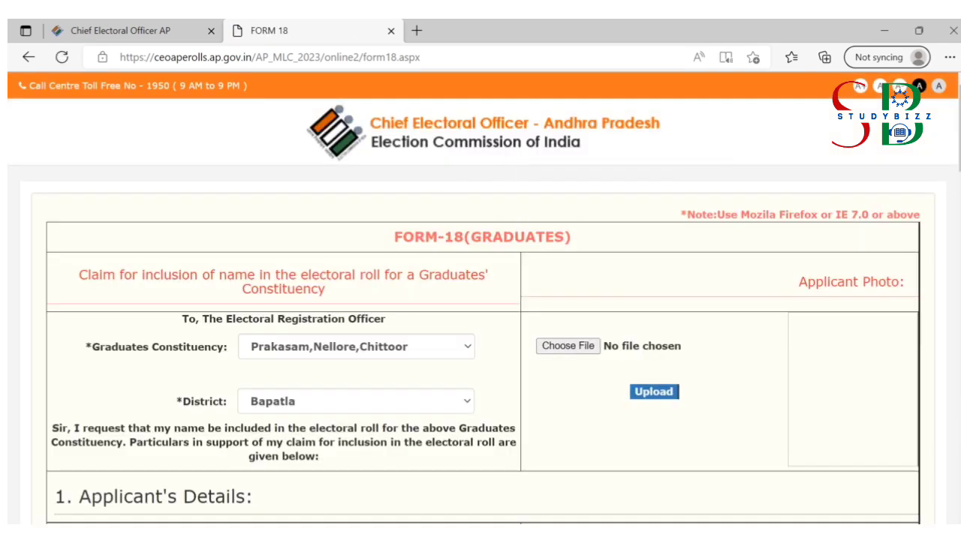
scroll(480, 300, "down", 20)
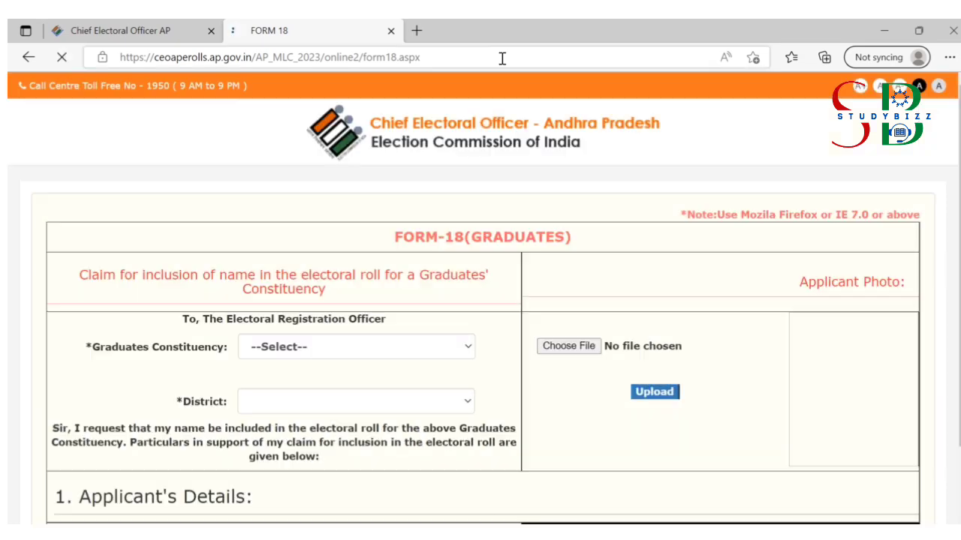
left_click_drag(959, 129, 960, 475)
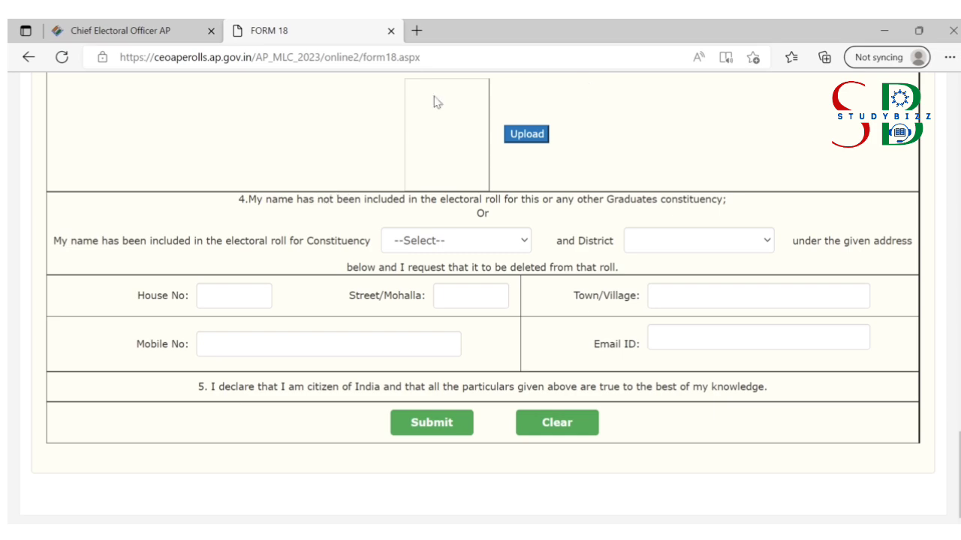
mouse_move(960, 485)
left_mouse_down()
mouse_move(949, 398)
mouse_move(959, 491)
left_mouse_up()
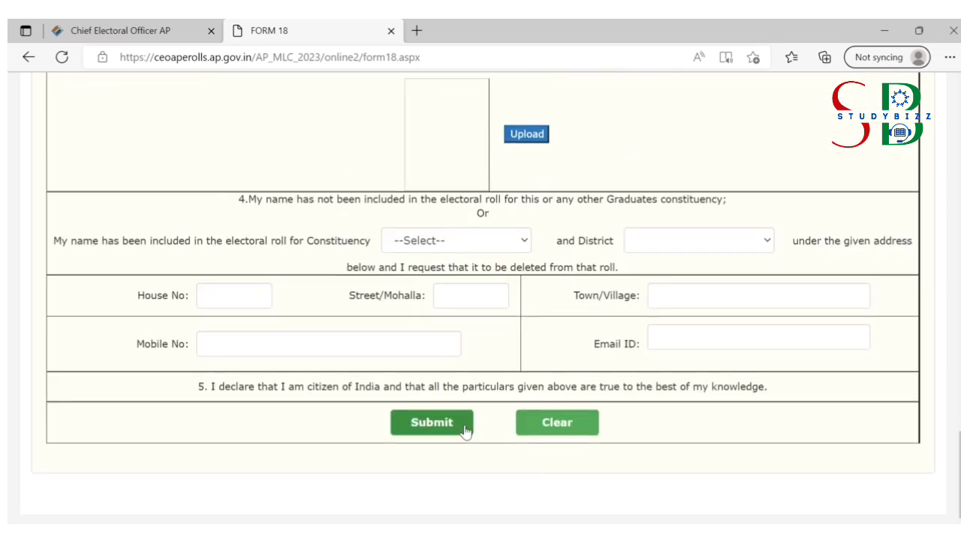